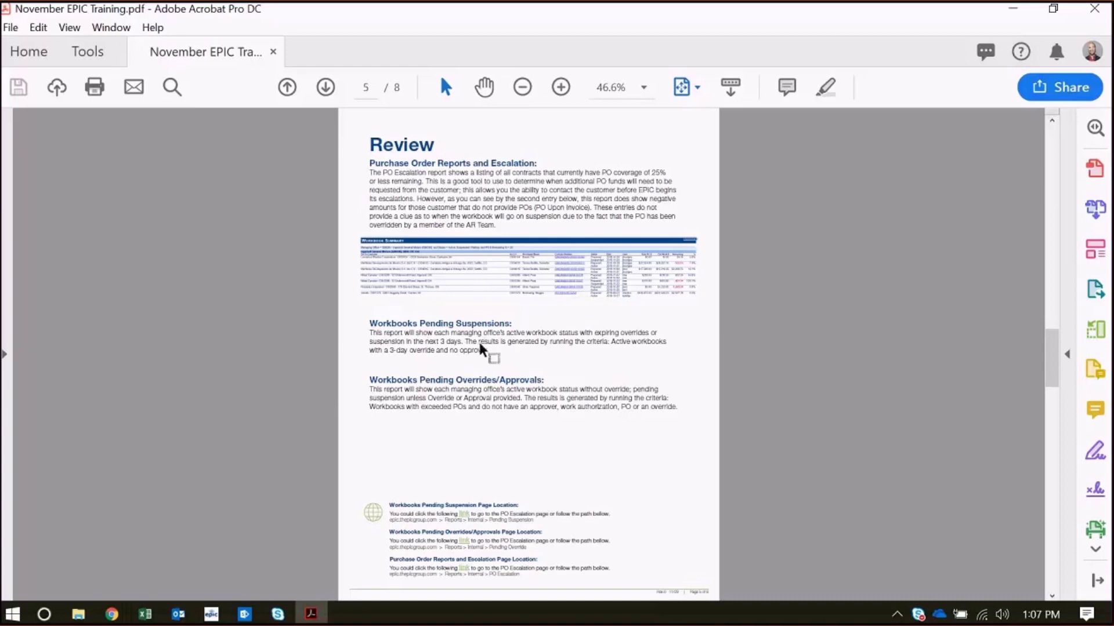
Read the Review page's sections on purchase order escalation, workbooks pending suspensions and workbooks pending overrides/approvals.
{"action": "scroll", "coordinate": [480, 348], "scroll_direction": "up", "scroll_amount": 2}
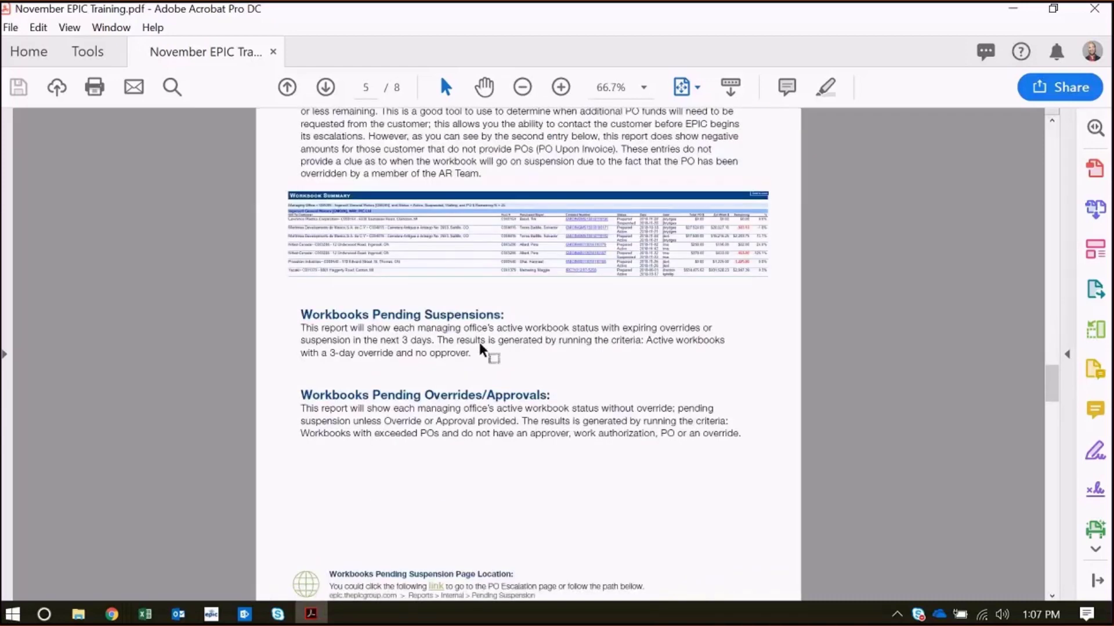
{"action": "scroll", "coordinate": [488, 352], "scroll_direction": "up", "scroll_amount": 1}
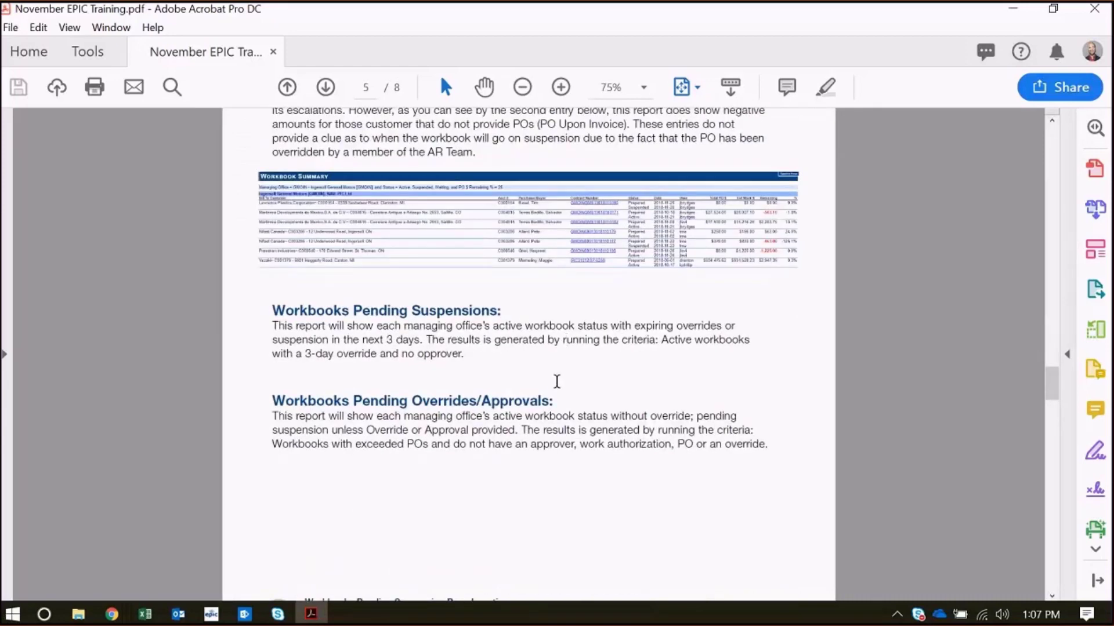
{"action": "scroll", "coordinate": [554, 382], "scroll_direction": "up", "scroll_amount": 1}
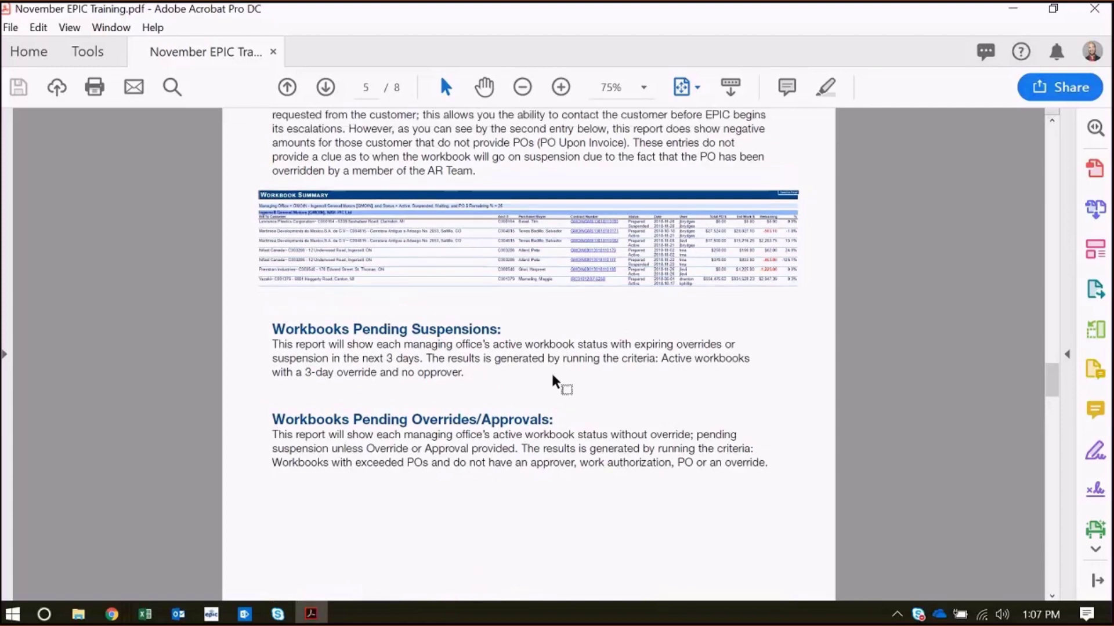
{"action": "scroll", "coordinate": [551, 382], "scroll_direction": "up", "scroll_amount": 3}
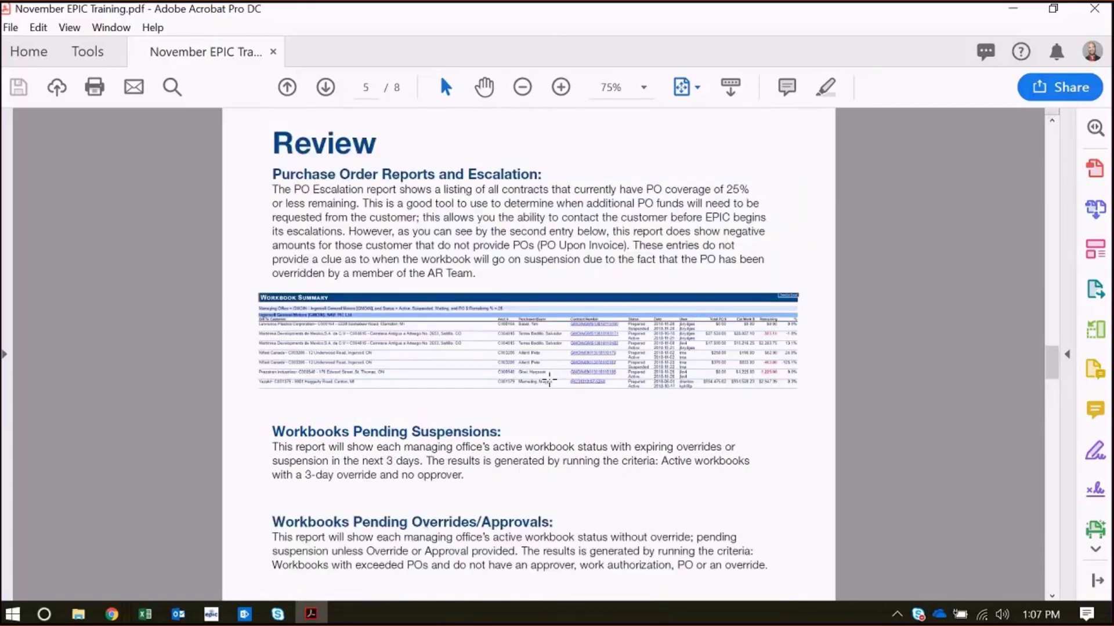
{"action": "scroll", "coordinate": [328, 222], "scroll_direction": "up", "scroll_amount": 1}
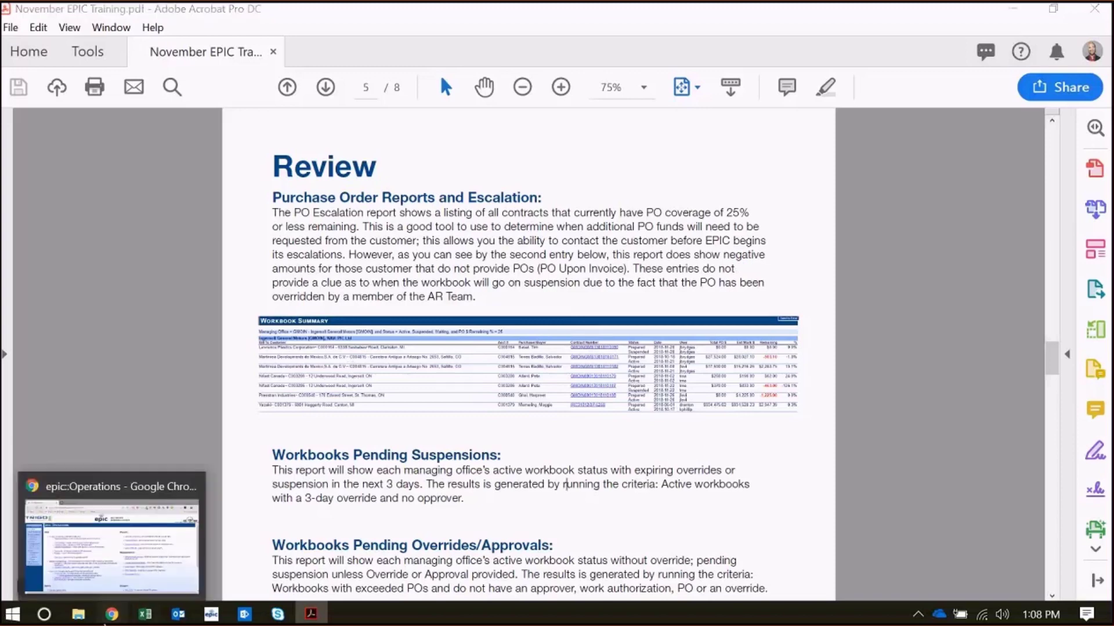
Switch to the EPIC site in Chrome and open the internal PO Escalation report for FCA Dundee Engine, highlighting its PO remaining percentage criterion.
{"action": "left_click", "coordinate": [112, 614]}
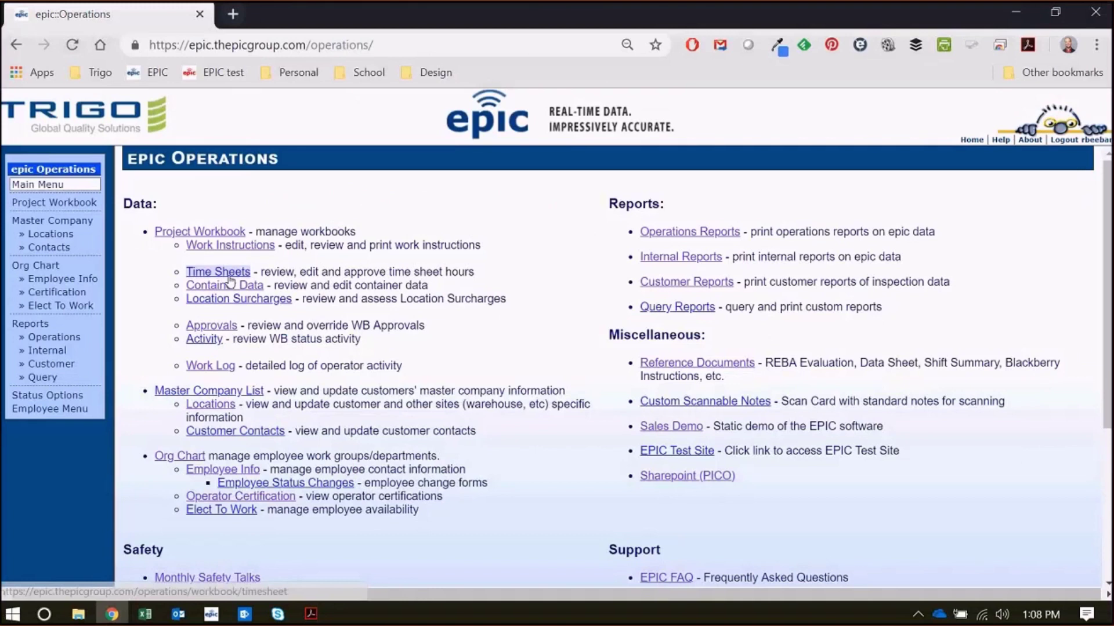
{"action": "left_click", "coordinate": [62, 353]}
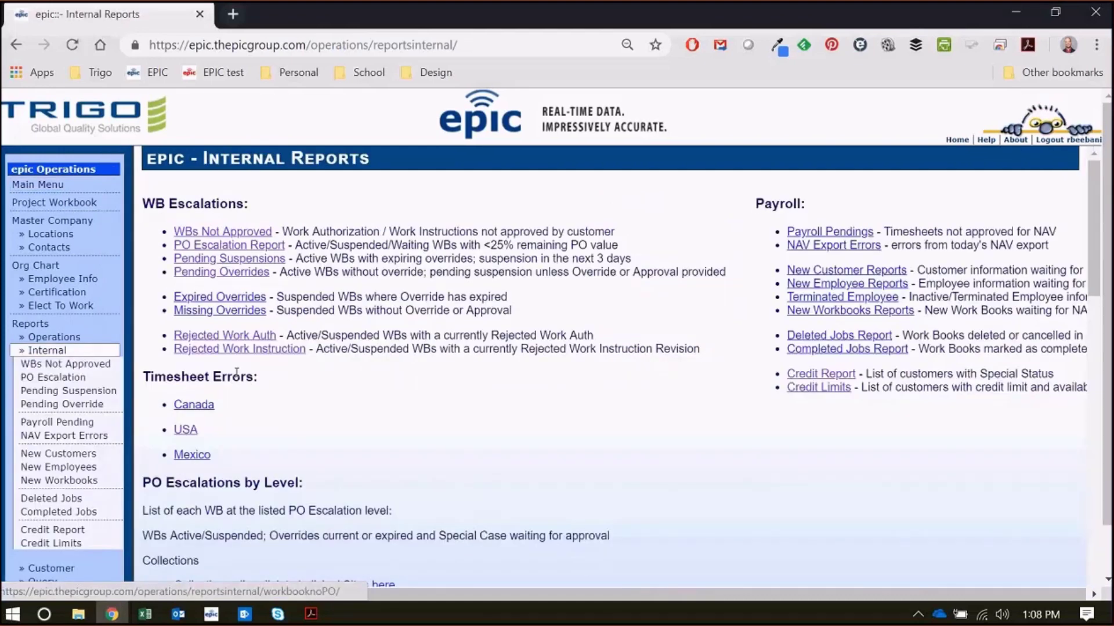
{"action": "left_click", "coordinate": [243, 249]}
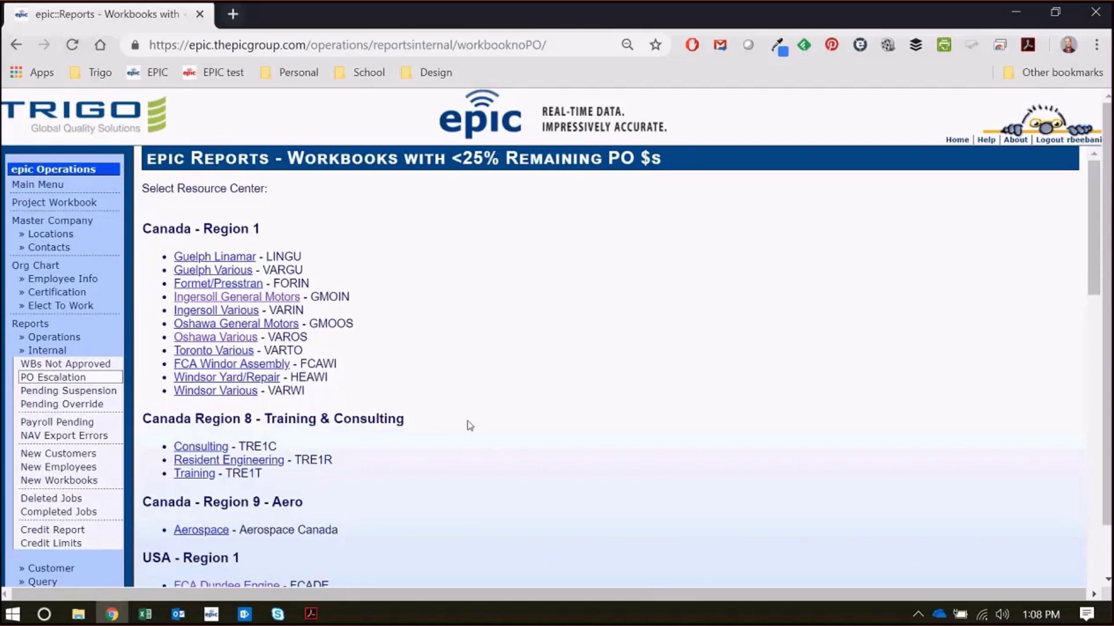
{"action": "scroll", "coordinate": [469, 425], "scroll_direction": "down", "scroll_amount": 6}
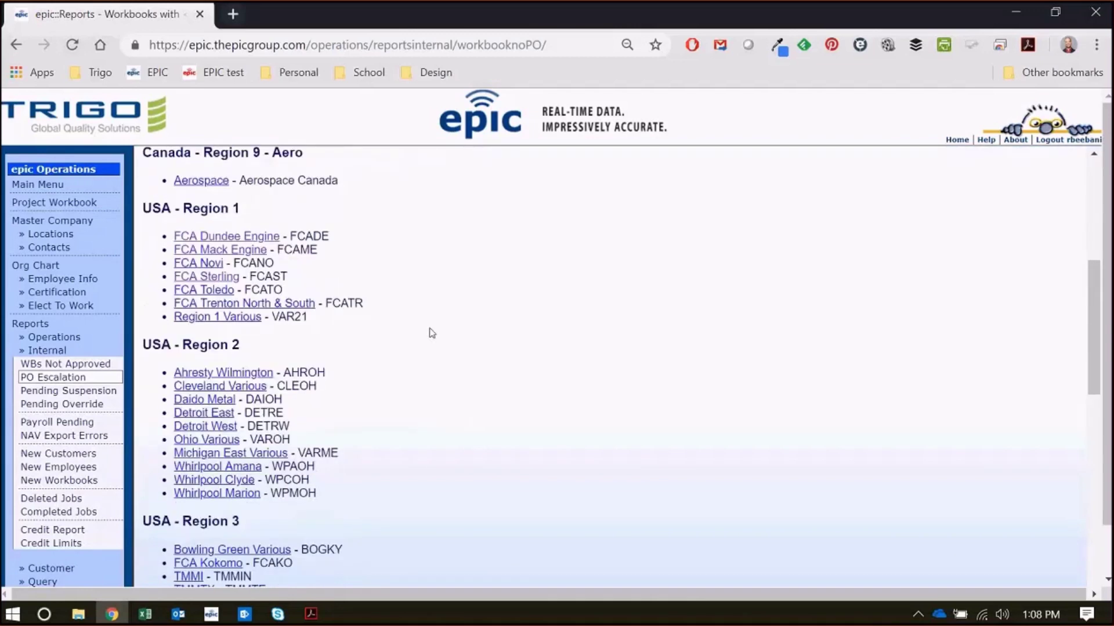
{"action": "left_click", "coordinate": [238, 235]}
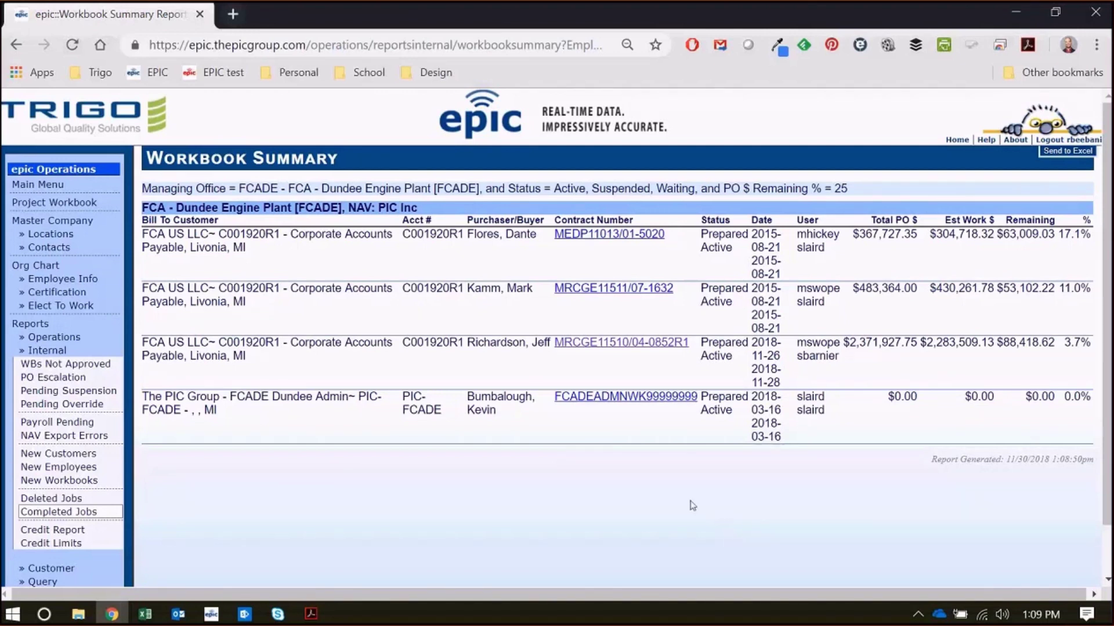
{"action": "left_click_drag", "start_coordinate": [857, 196], "coordinate": [830, 191]}
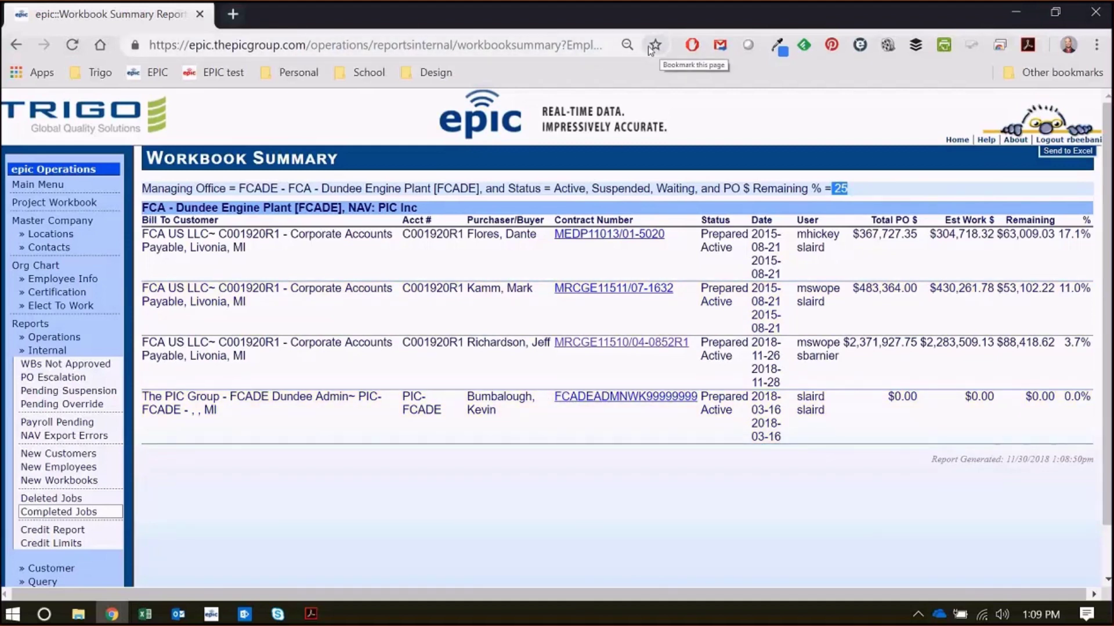
Bookmark the report as WB Summary in a new folder named Daily Reports on the bookmarks bar.
{"action": "left_click", "coordinate": [650, 48]}
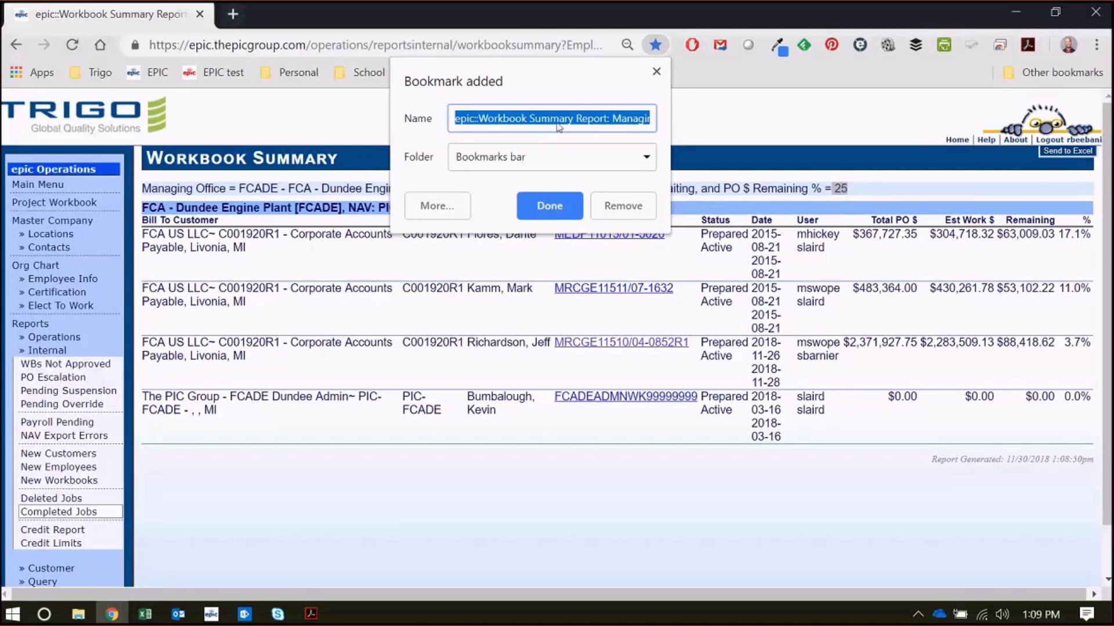
{"action": "type", "text": "WB Summary"}
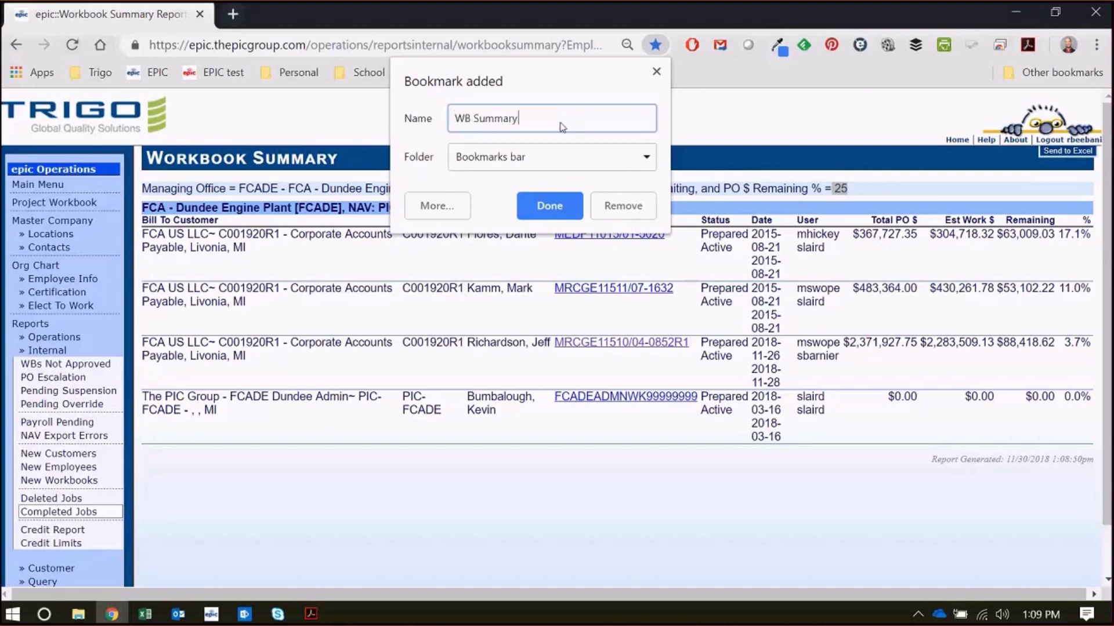
{"action": "left_click", "coordinate": [535, 163]}
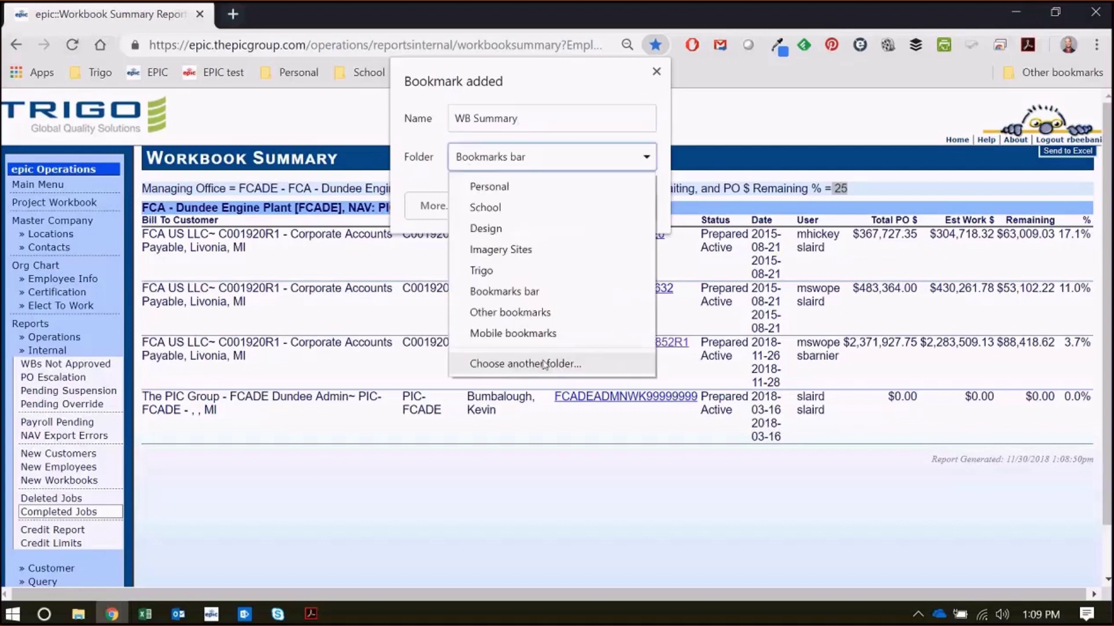
{"action": "left_click", "coordinate": [543, 364]}
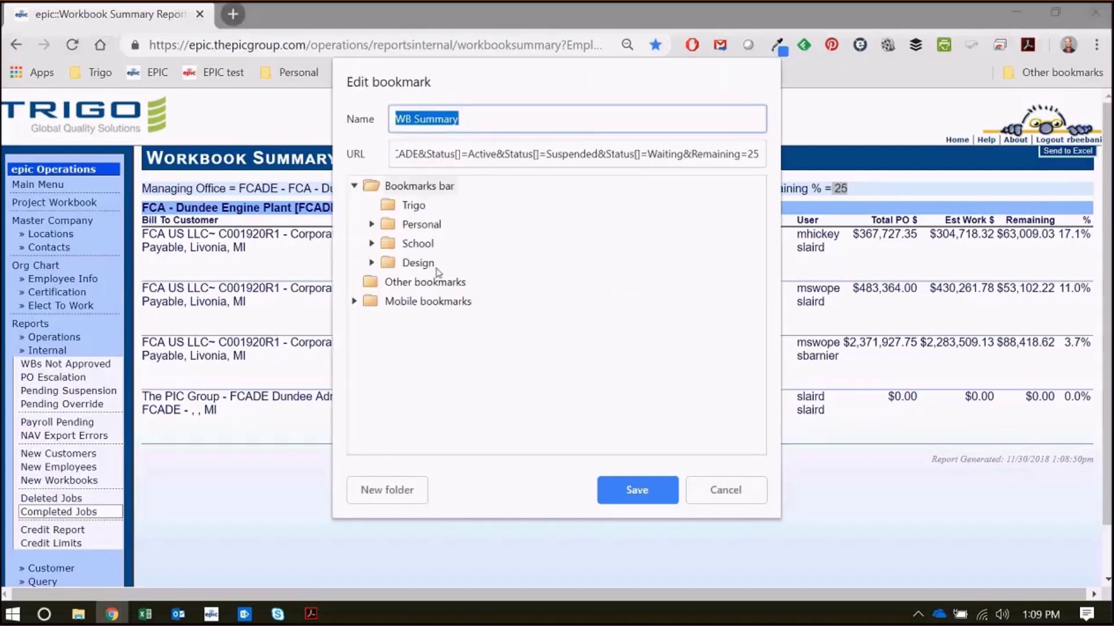
{"action": "left_click", "coordinate": [418, 186]}
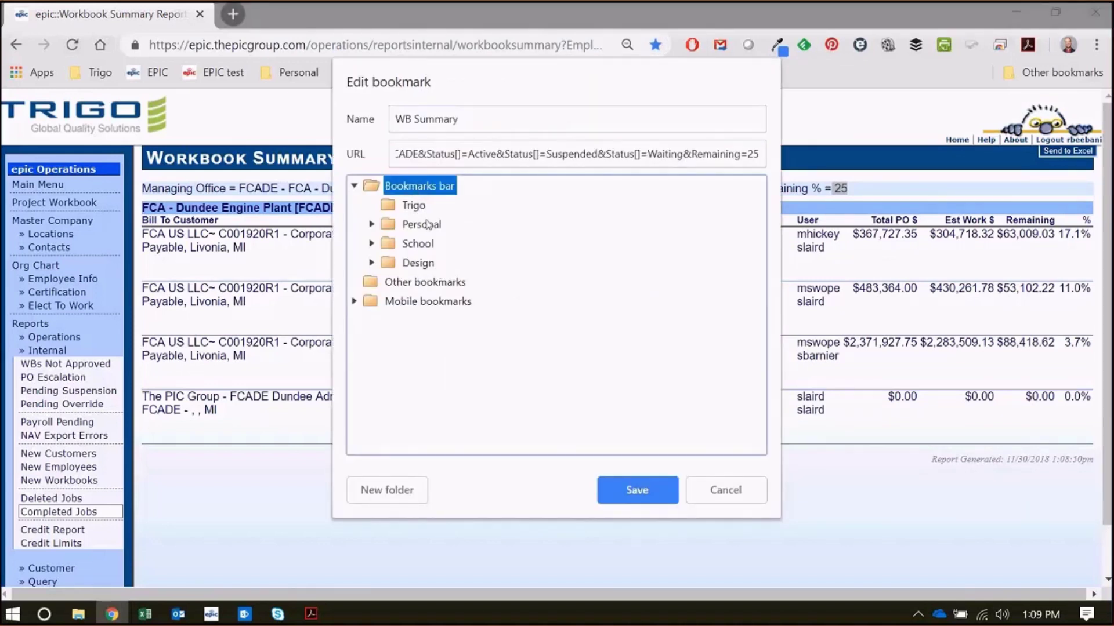
{"action": "left_click", "coordinate": [387, 490]}
{"action": "type", "text": "Dai"}
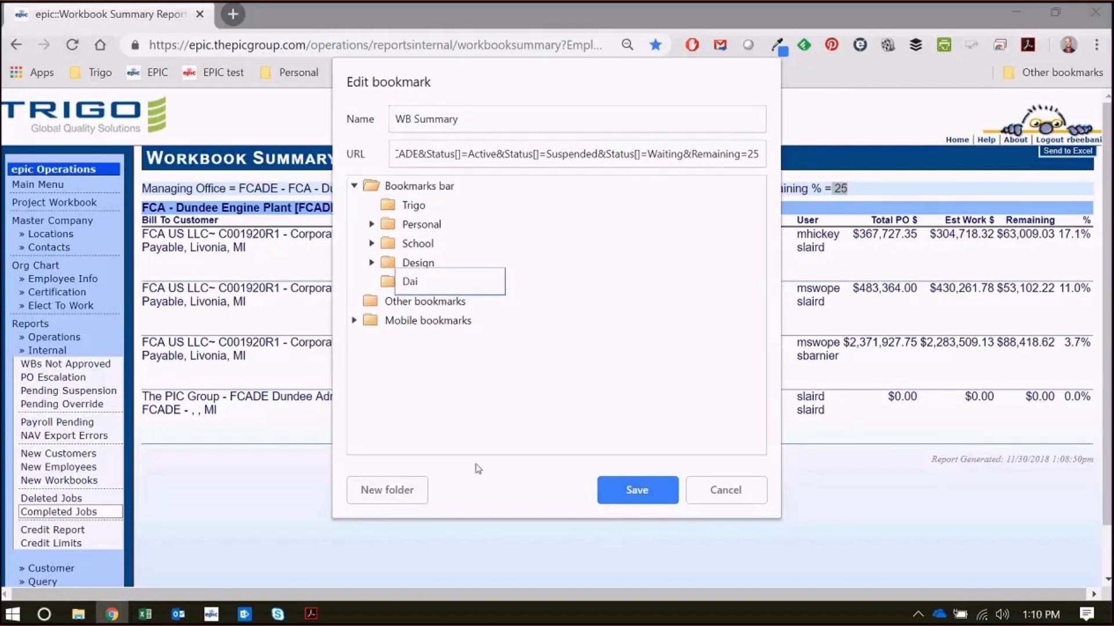
{"action": "key", "text": "BackSpace"}
{"action": "type", "text": "y"}
{"action": "key", "text": "BackSpace"}
{"action": "type", "text": "ily Reports"}
{"action": "left_click", "coordinate": [627, 499]}
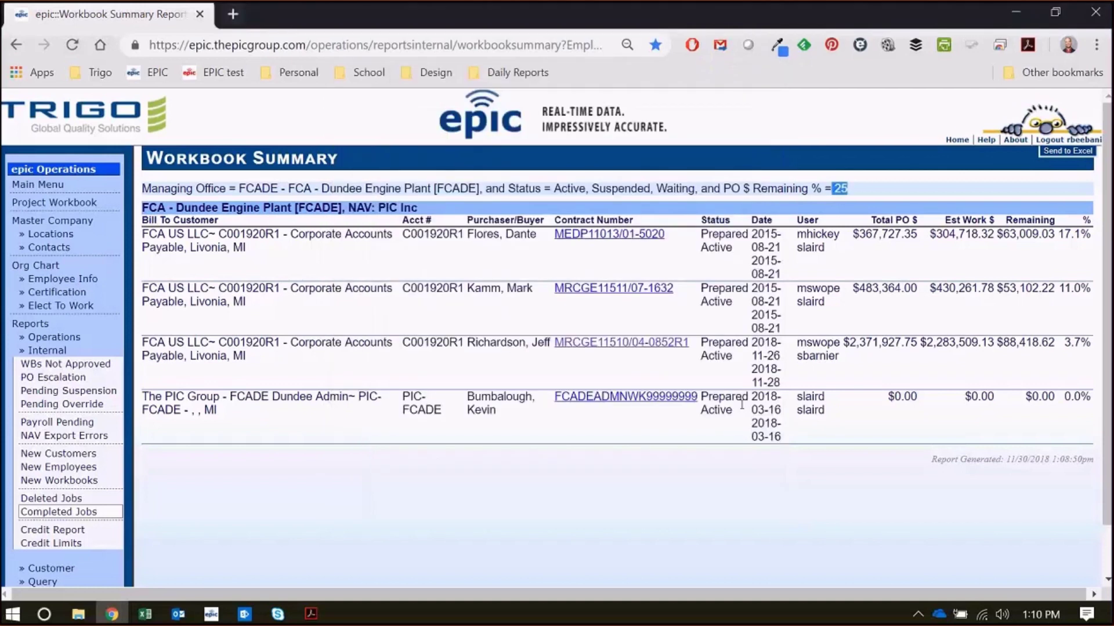
Open the WB Summary bookmark from the Daily Reports folder and look over the browser's bookmark options.
{"action": "left_click", "coordinate": [513, 72]}
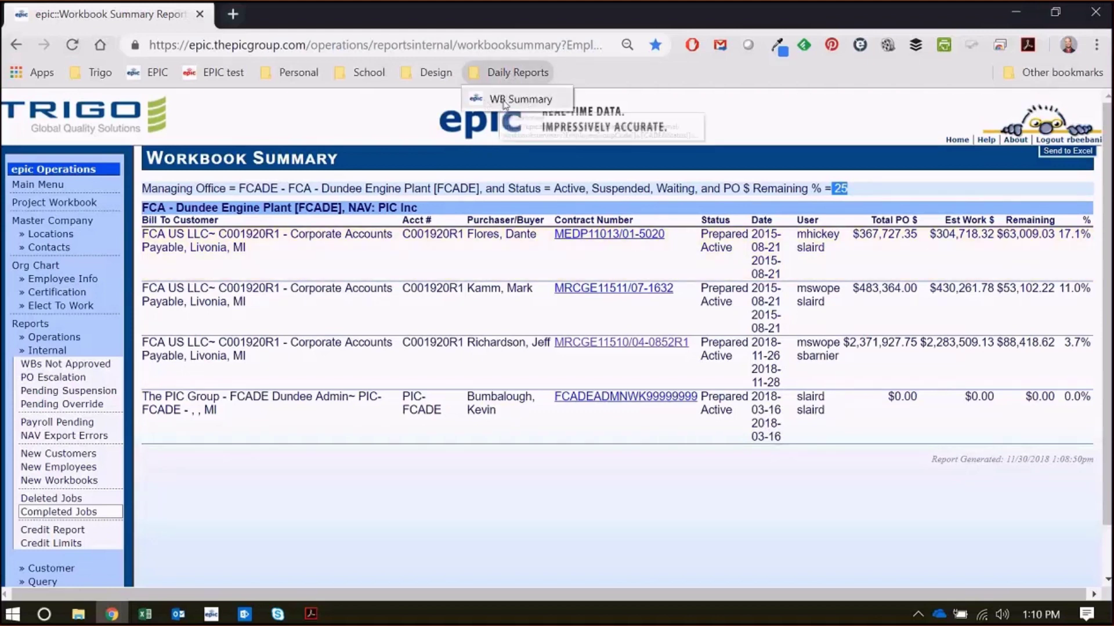
{"action": "left_click", "coordinate": [549, 101]}
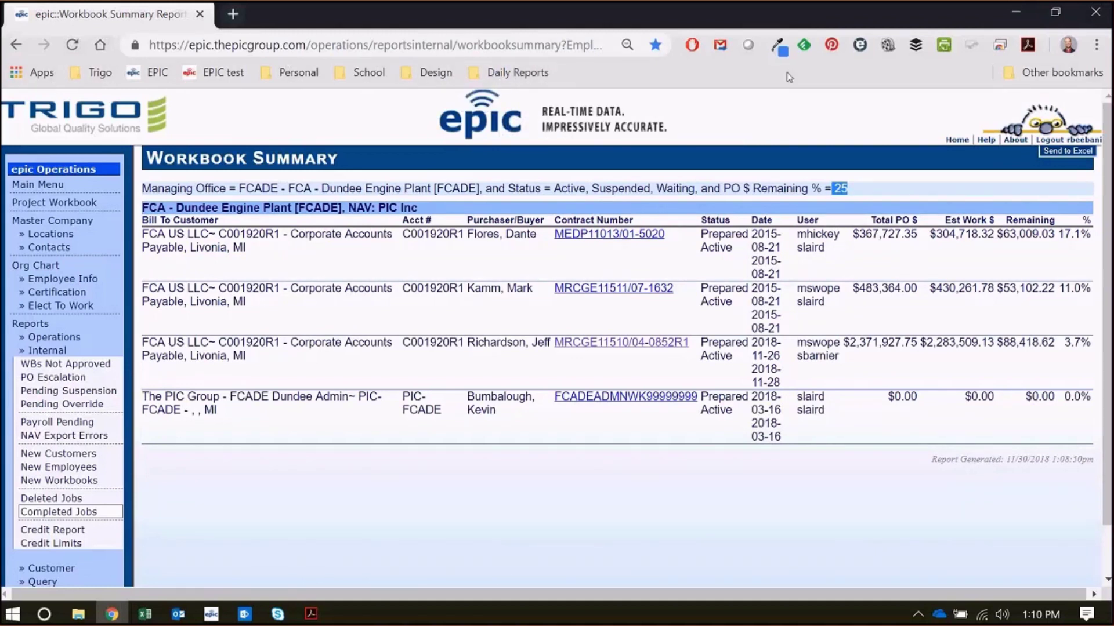
{"action": "left_click", "coordinate": [1095, 47]}
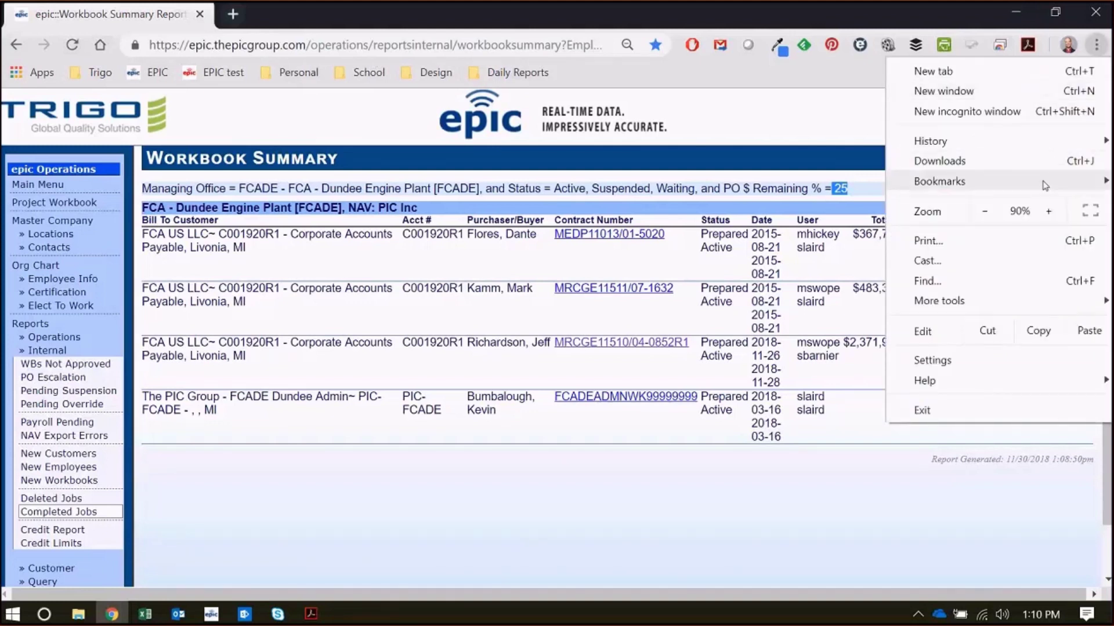
{"action": "mouse_move", "coordinate": [1044, 186]}
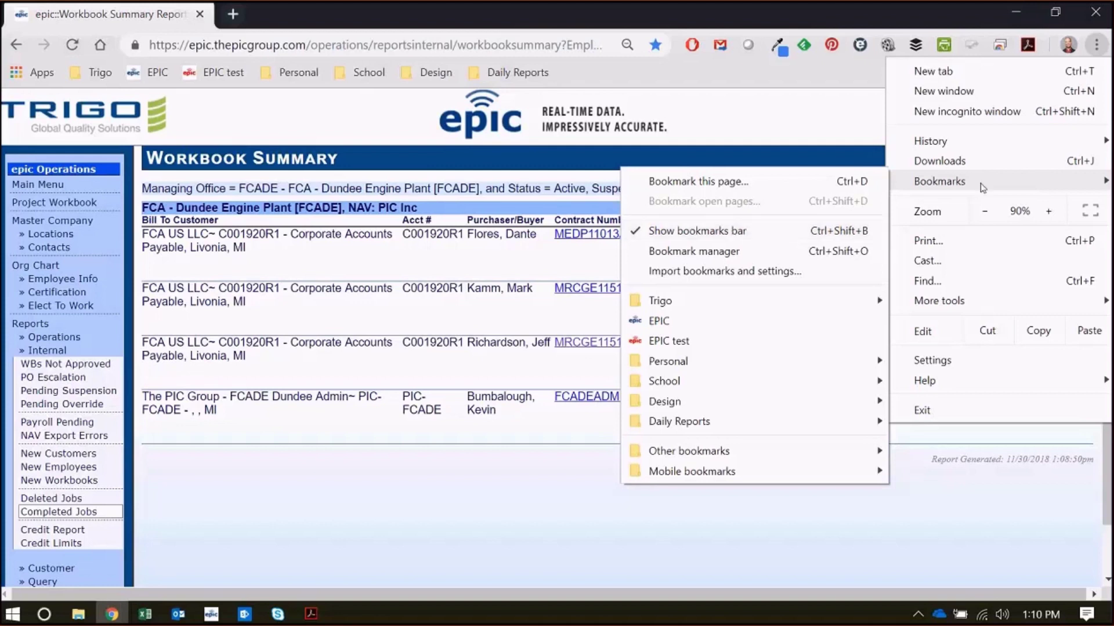
{"action": "left_click", "coordinate": [675, 89]}
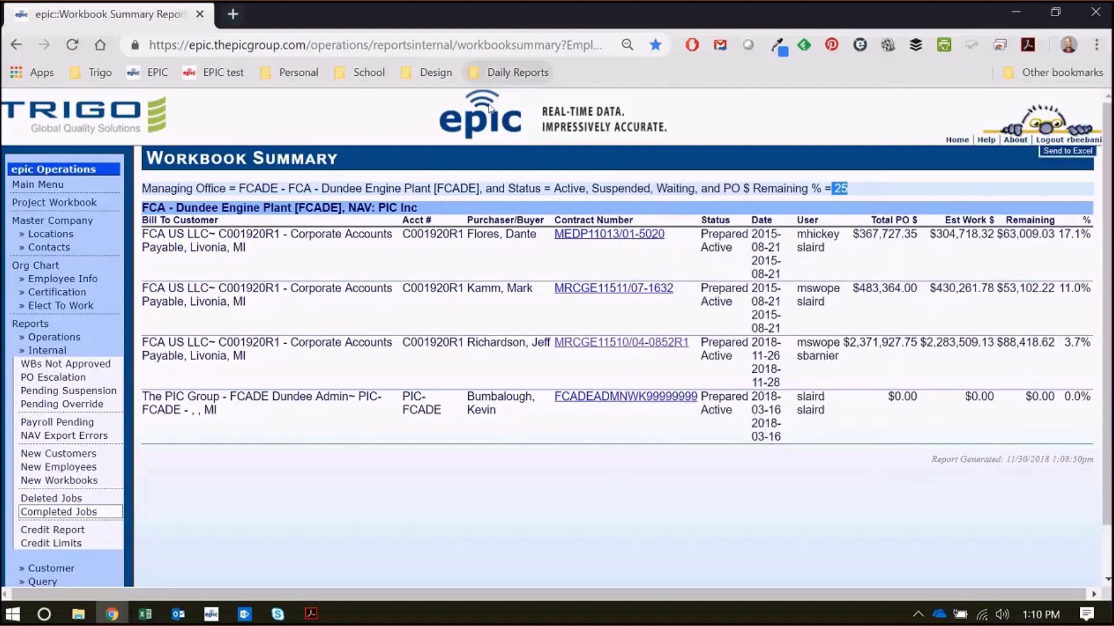
Open the Pending Suspension report for the FCA Dundee Engine resource center.
{"action": "left_click", "coordinate": [71, 392]}
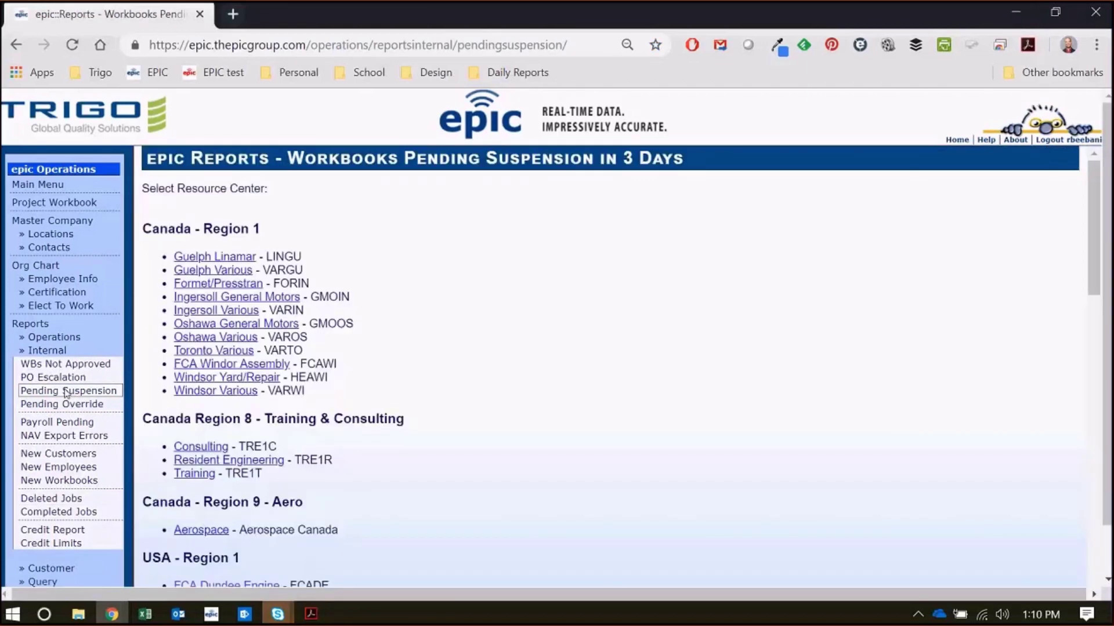
{"action": "scroll", "coordinate": [427, 357], "scroll_direction": "down", "scroll_amount": 1}
{"action": "scroll", "coordinate": [427, 357], "scroll_direction": "down", "scroll_amount": 4}
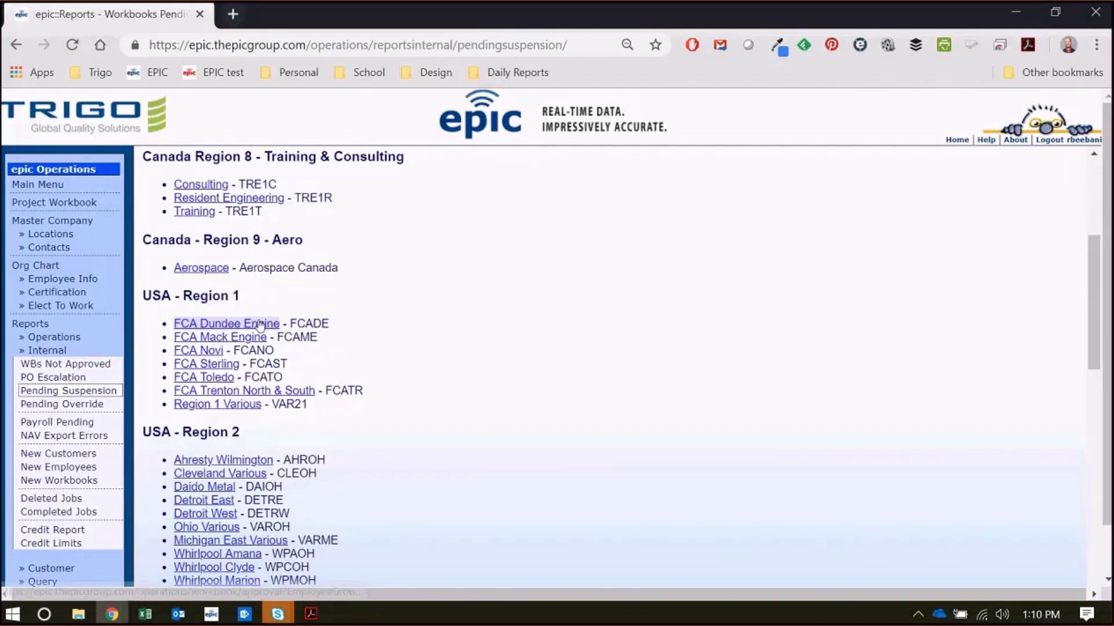
{"action": "left_click", "coordinate": [260, 324]}
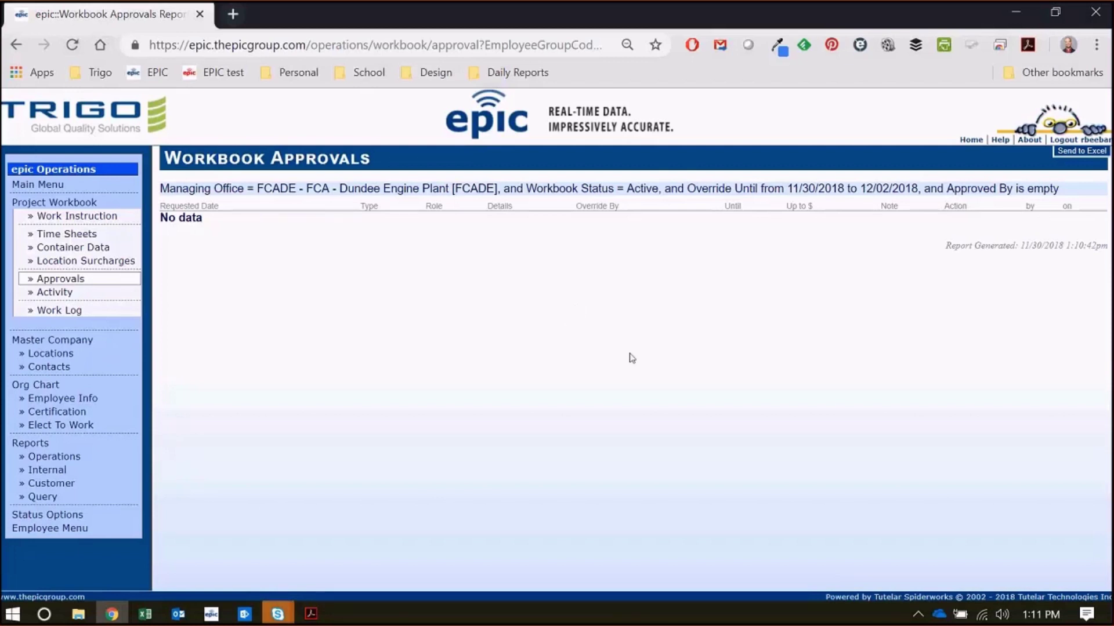
Bookmark the workbook approvals report as WB Approvals in the Daily Reports folder and open that folder.
{"action": "left_click", "coordinate": [655, 46]}
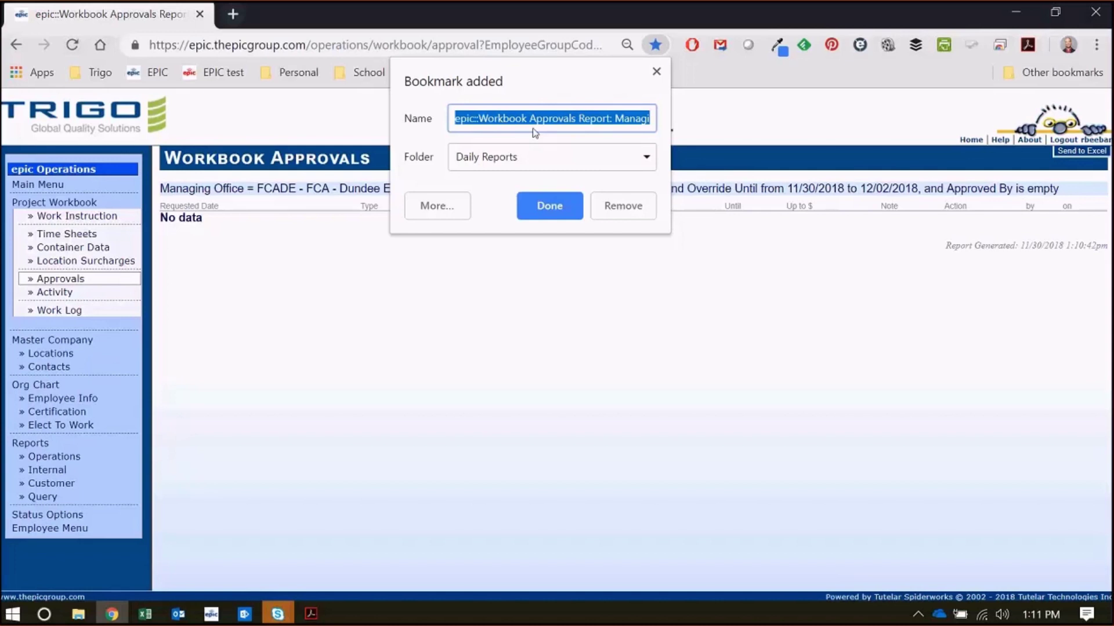
{"action": "type", "text": "WB App"}
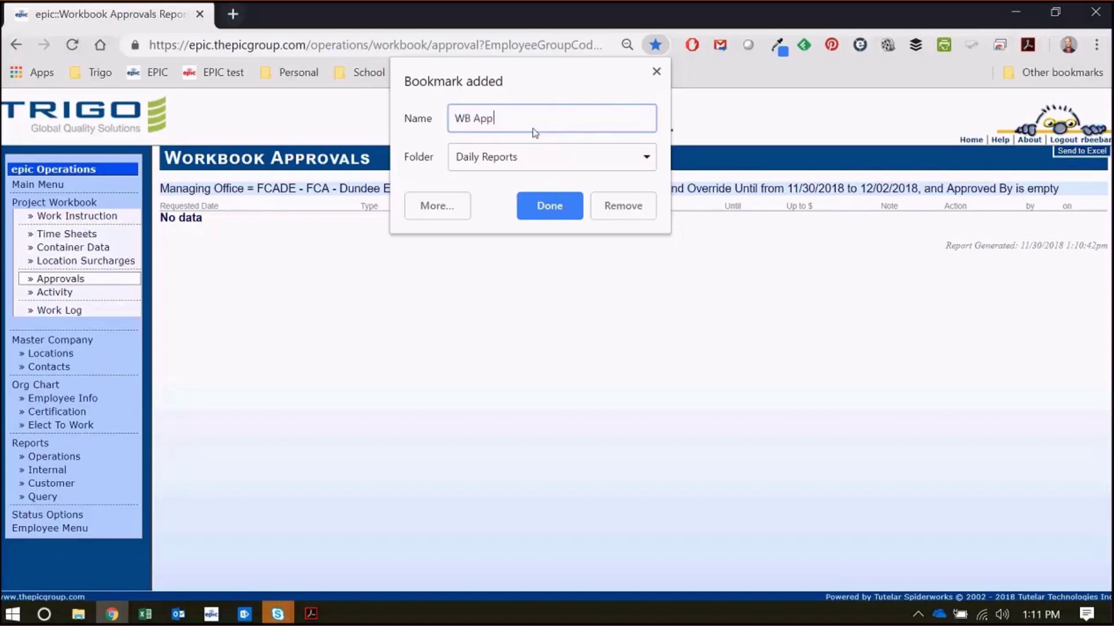
{"action": "type", "text": "rovals"}
{"action": "left_click", "coordinate": [551, 206]}
{"action": "left_click", "coordinate": [493, 72]}
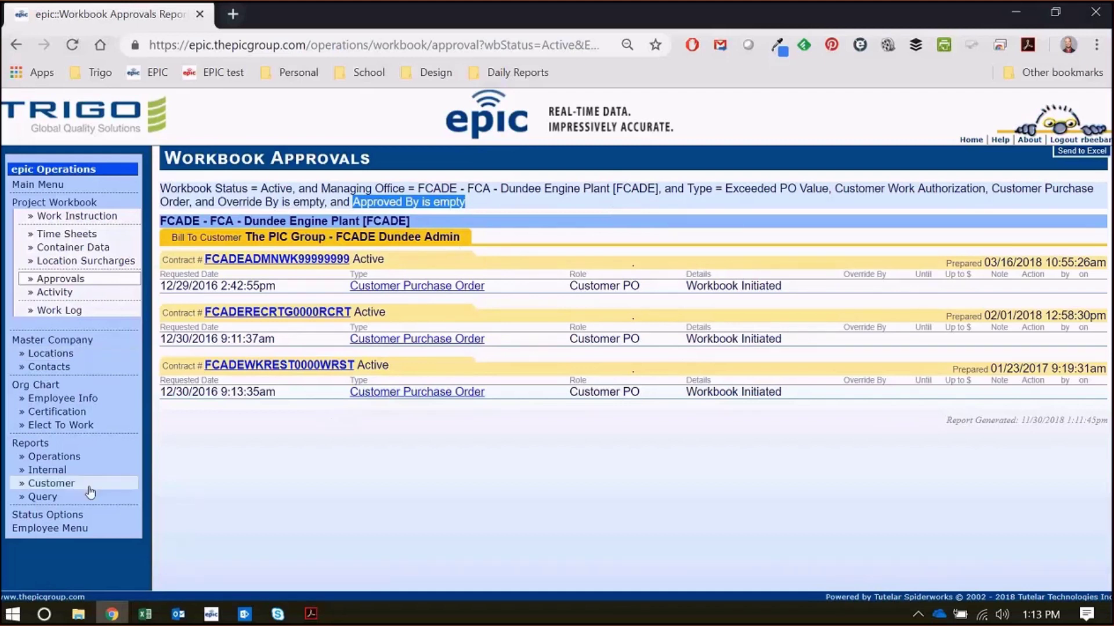
Bookmark the Internal Reports page as Pending Overrides in the Daily Reports folder and check the folder's contents.
{"action": "left_click", "coordinate": [44, 476]}
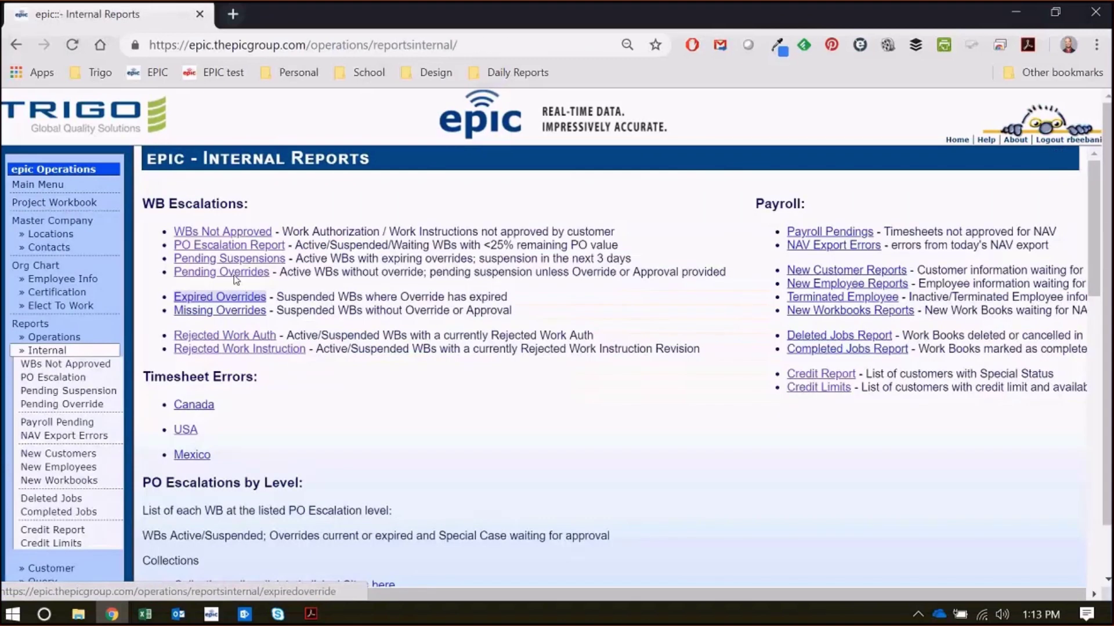
{"action": "key", "text": "ctrl+d"}
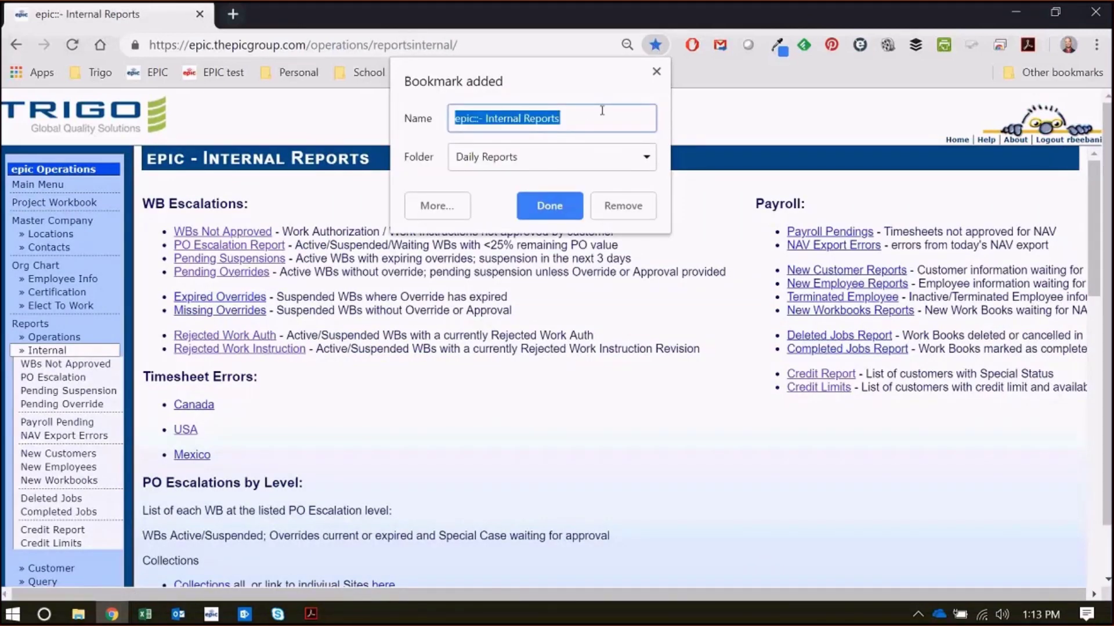
{"action": "type", "text": "Pending Overrides"}
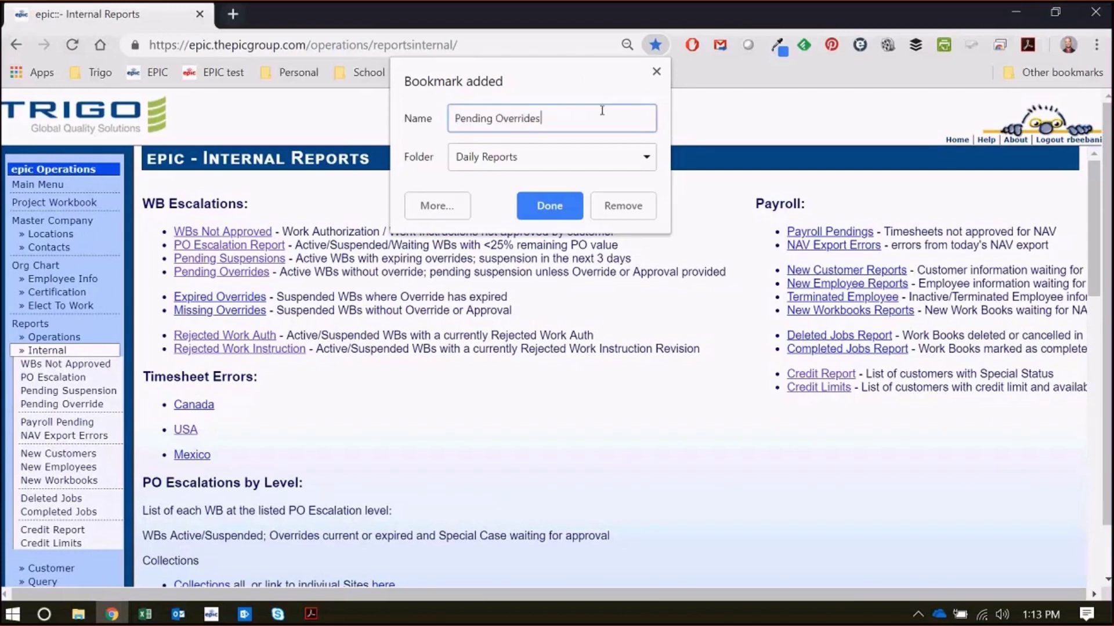
{"action": "left_click", "coordinate": [559, 205]}
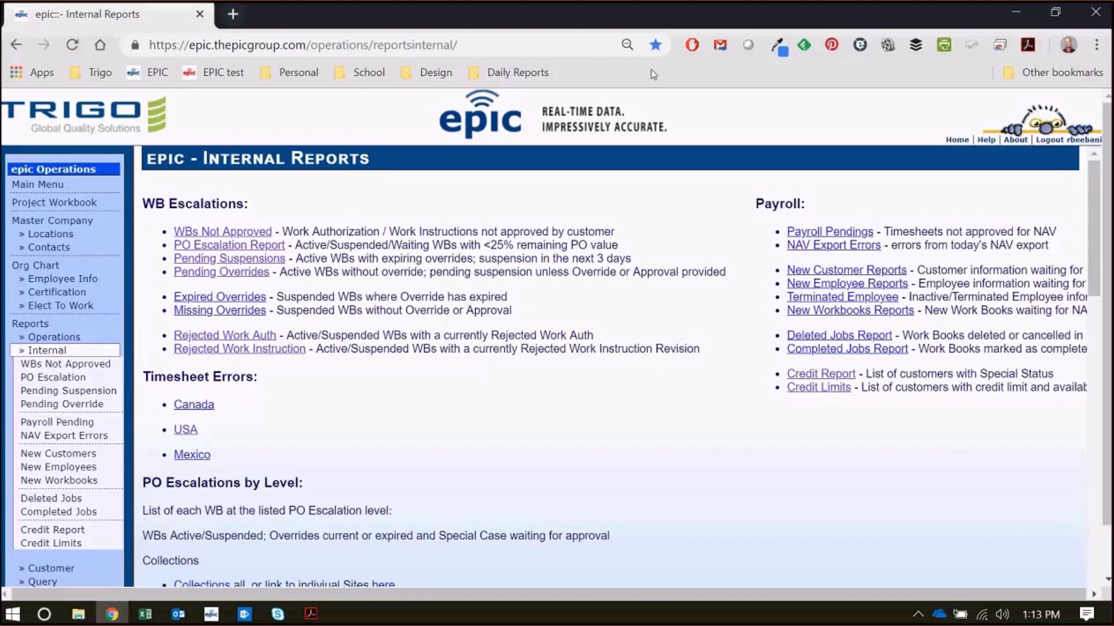
{"action": "left_click", "coordinate": [516, 73]}
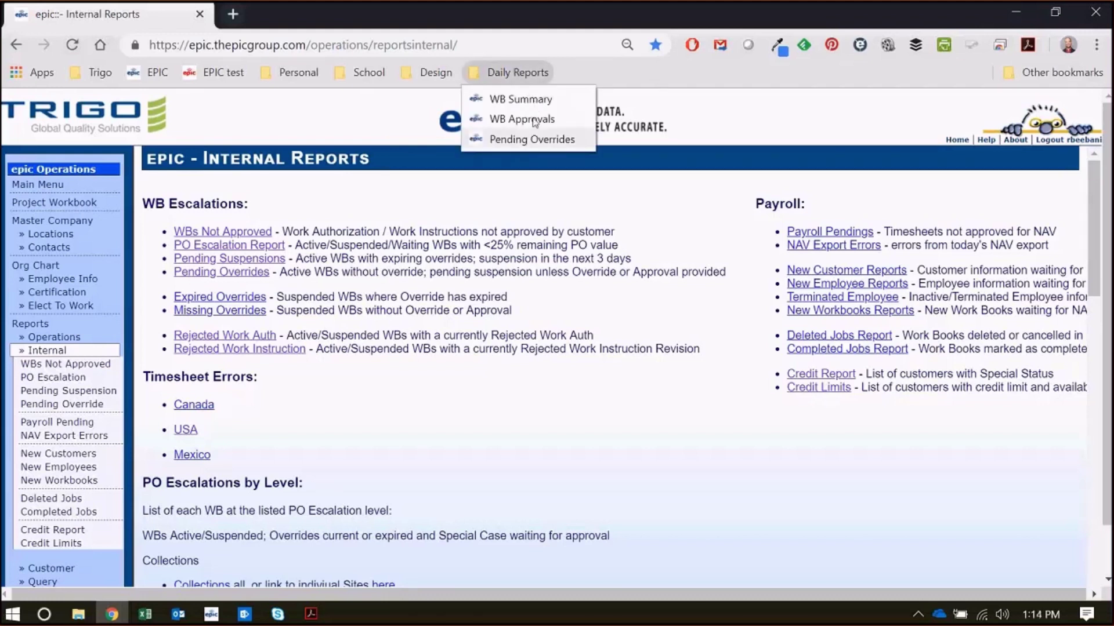
{"action": "left_click", "coordinate": [524, 223]}
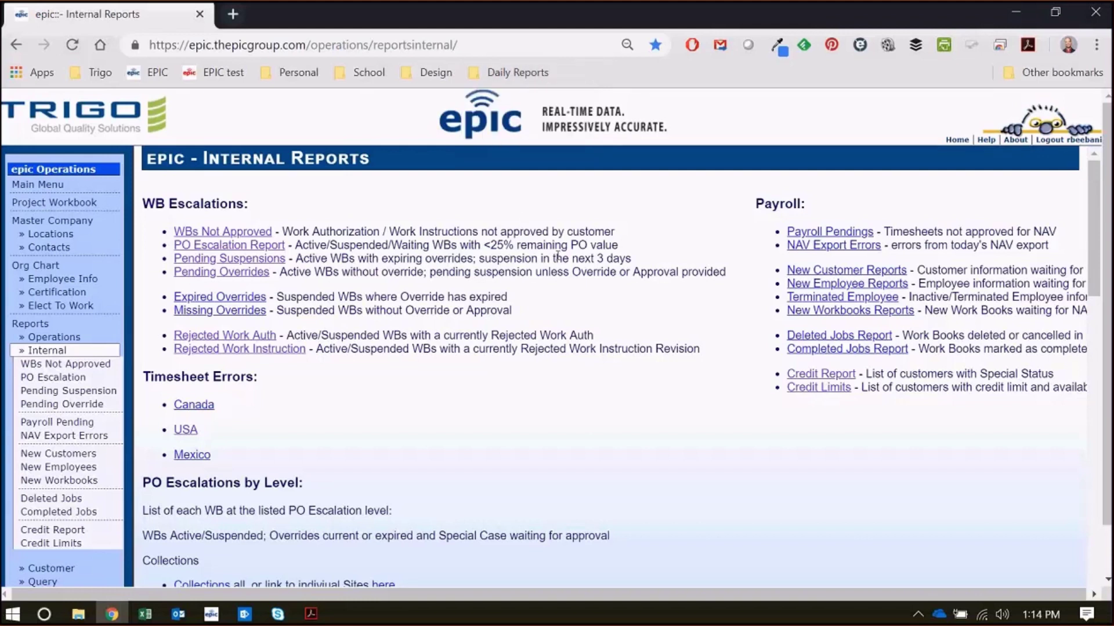
Open the Time Sheet Sign In report from the Operations reports.
{"action": "left_click", "coordinate": [19, 352]}
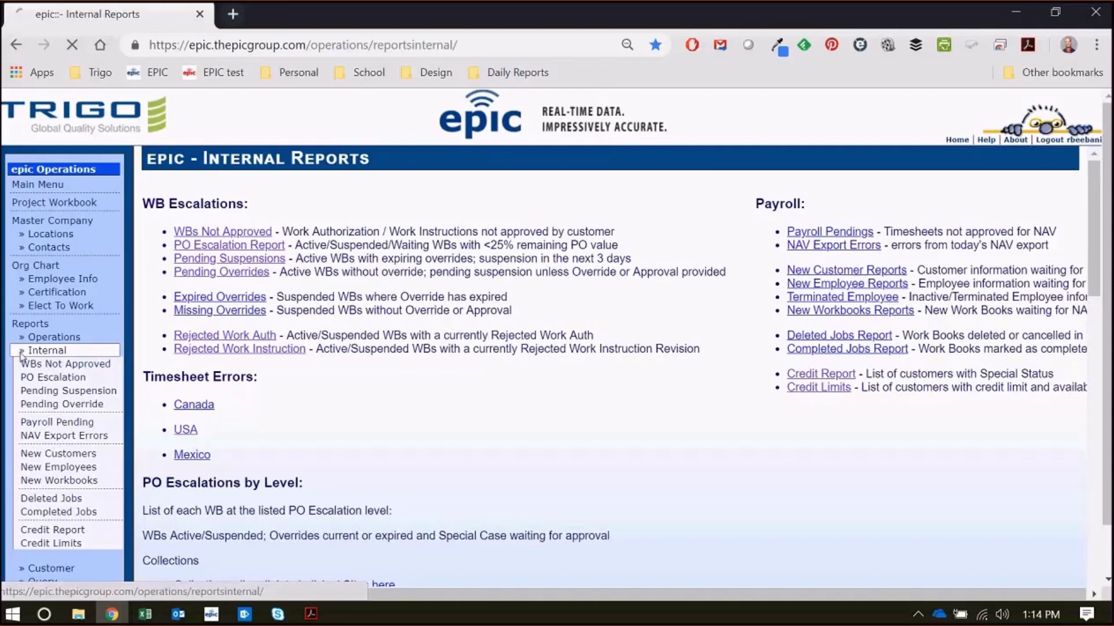
{"action": "left_click", "coordinate": [55, 339]}
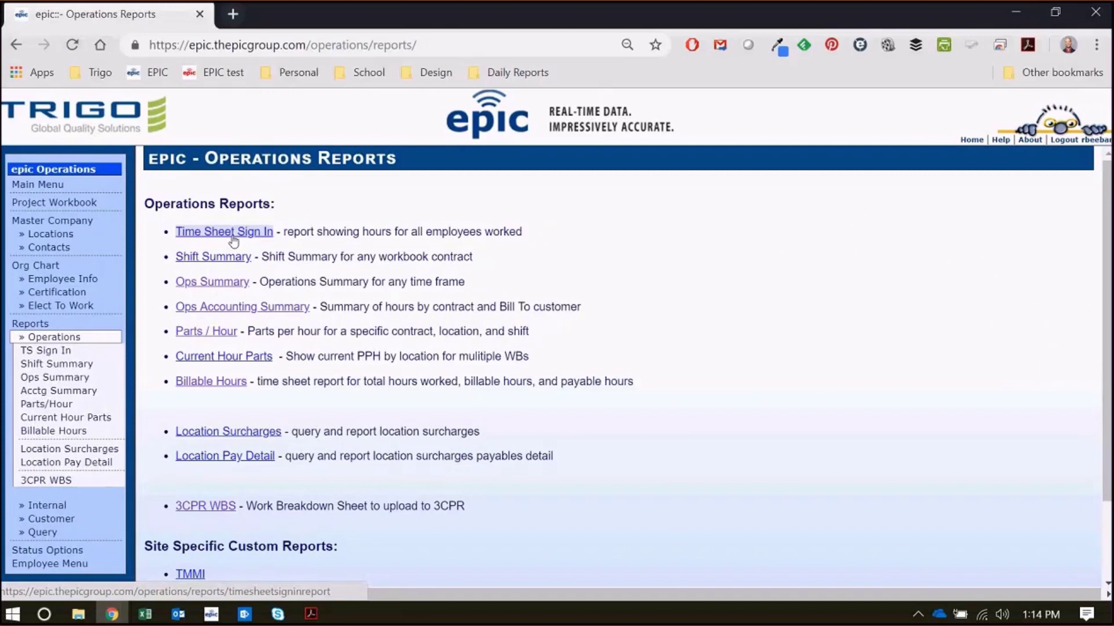
{"action": "left_click", "coordinate": [234, 232]}
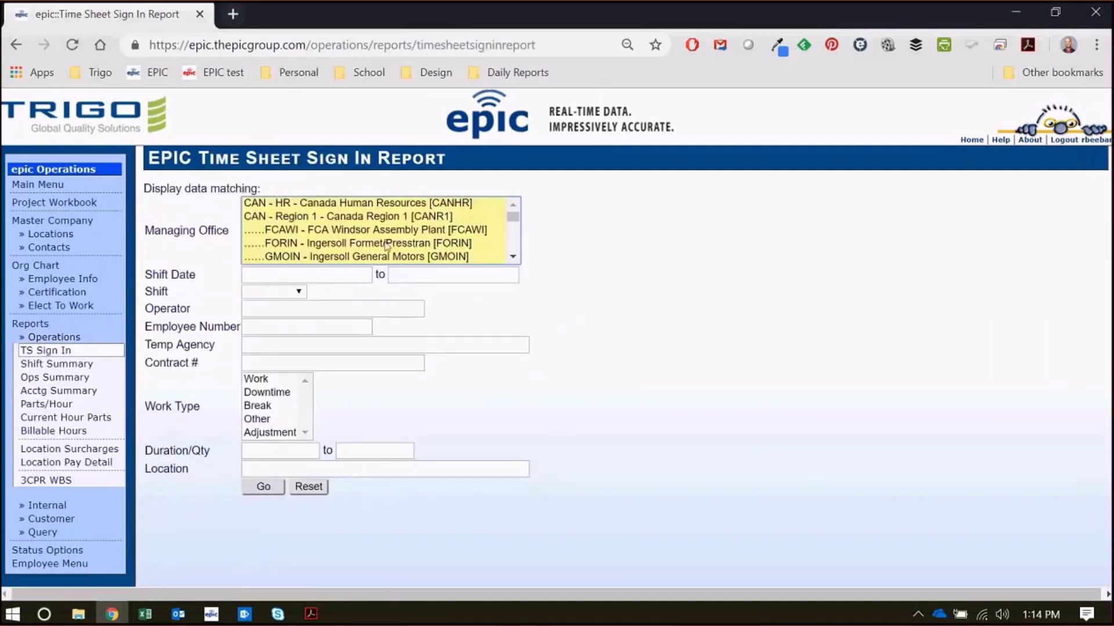
Select FCA - Dundee Engine Plant [FCADE] as the report's managing office.
{"action": "scroll", "coordinate": [392, 240], "scroll_direction": "down", "scroll_amount": 2}
{"action": "left_click", "coordinate": [360, 222]}
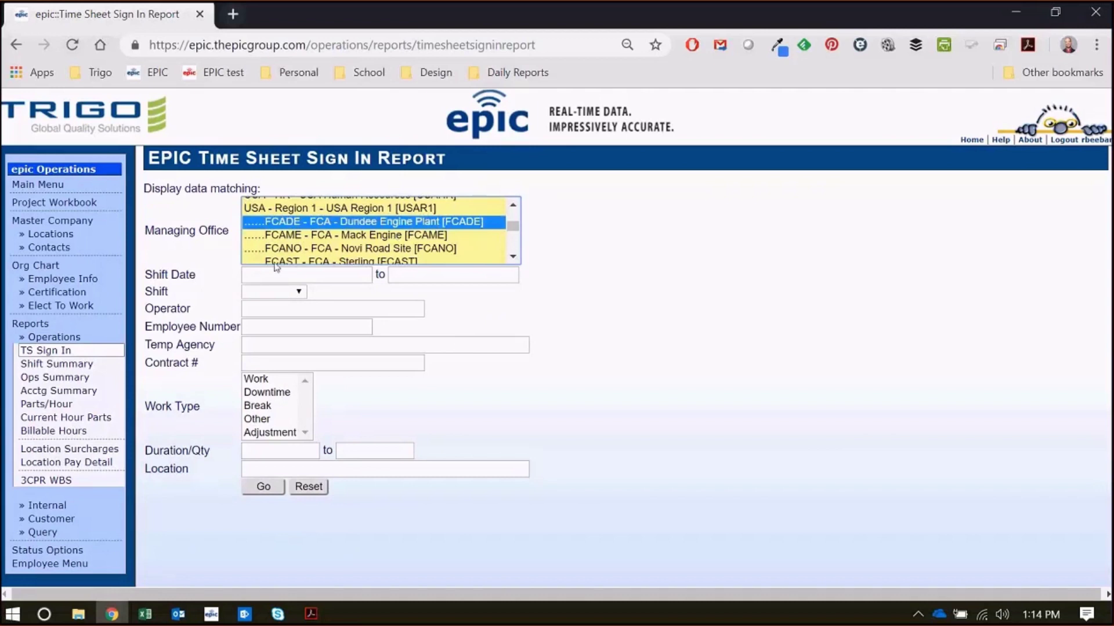
{"action": "left_click_drag", "start_coordinate": [276, 262], "coordinate": [284, 279]}
{"action": "scroll", "coordinate": [379, 241], "scroll_direction": "up", "scroll_amount": 2}
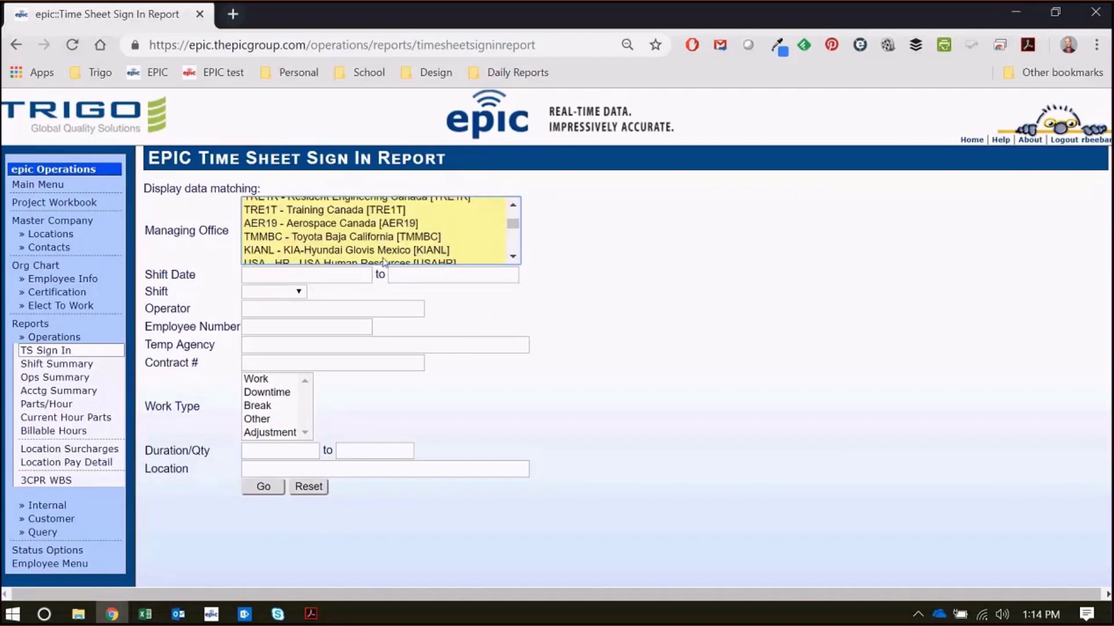
{"action": "scroll", "coordinate": [384, 255], "scroll_direction": "down", "scroll_amount": 2}
{"action": "left_click", "coordinate": [380, 203]}
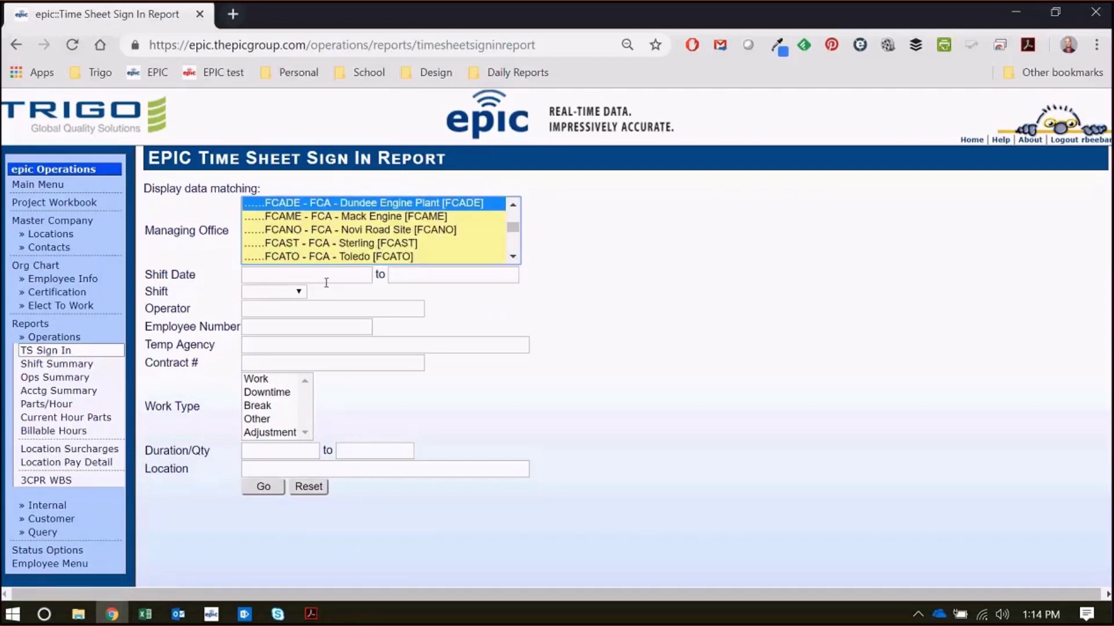
Set the shift date range from yesterday to yesterday and run the Time Sheet Sign In report.
{"action": "left_click", "coordinate": [327, 274]}
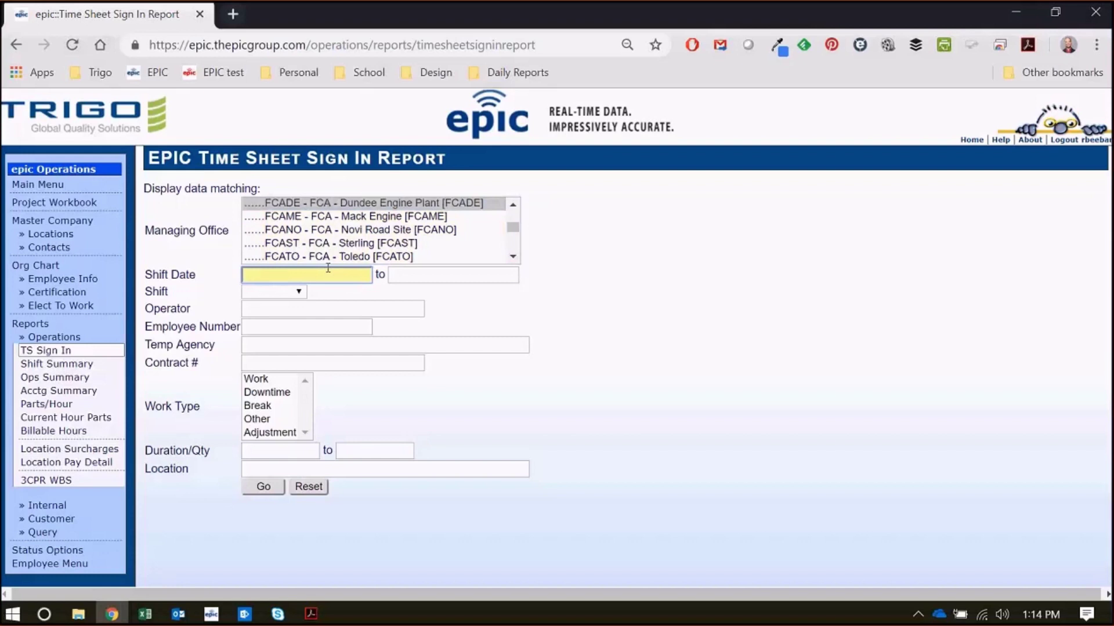
{"action": "type", "text": "yesterday"}
{"action": "key", "text": "Tab"}
{"action": "type", "text": "Yester"}
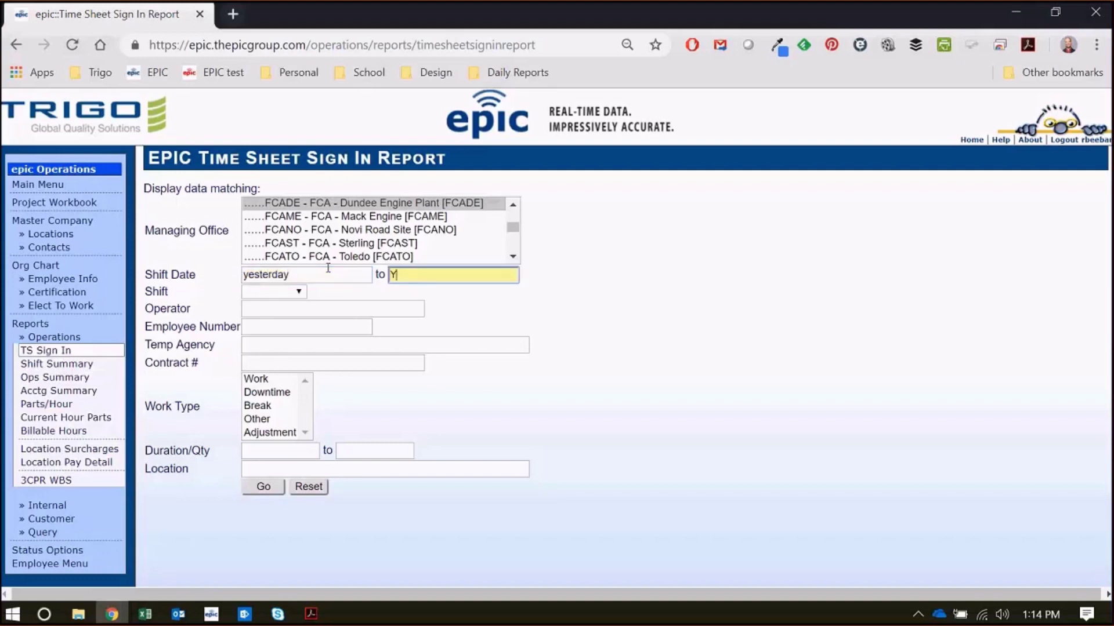
{"action": "type", "text": "day"}
{"action": "left_click", "coordinate": [262, 487]}
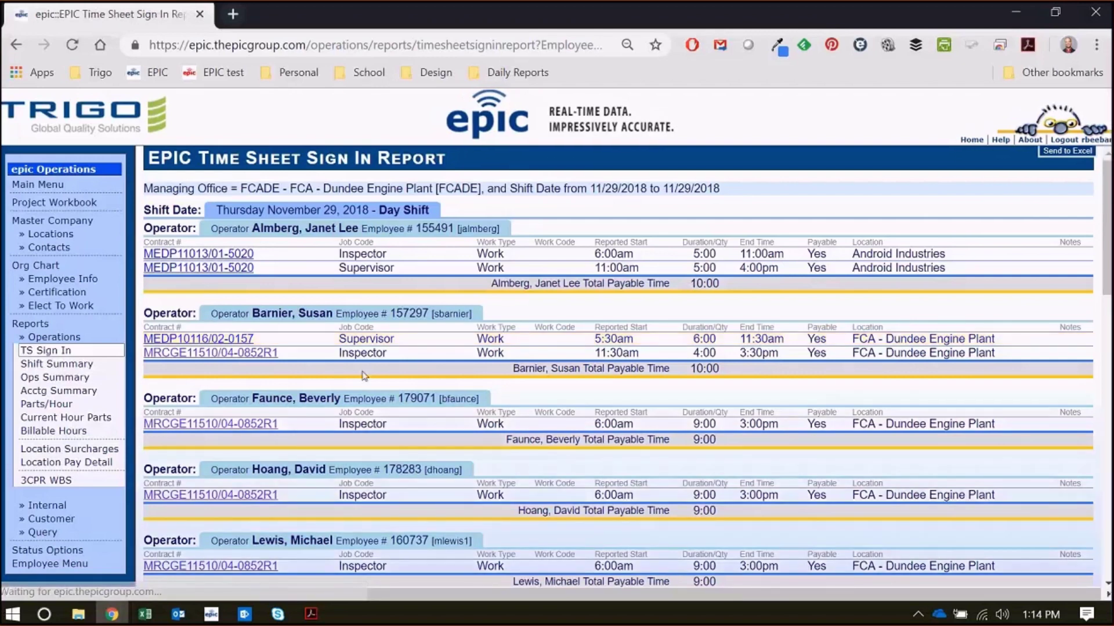
Examine the day and afternoon shift entries, each shift's total payable time and the report's overall total.
{"action": "left_click_drag", "start_coordinate": [372, 209], "coordinate": [432, 209]}
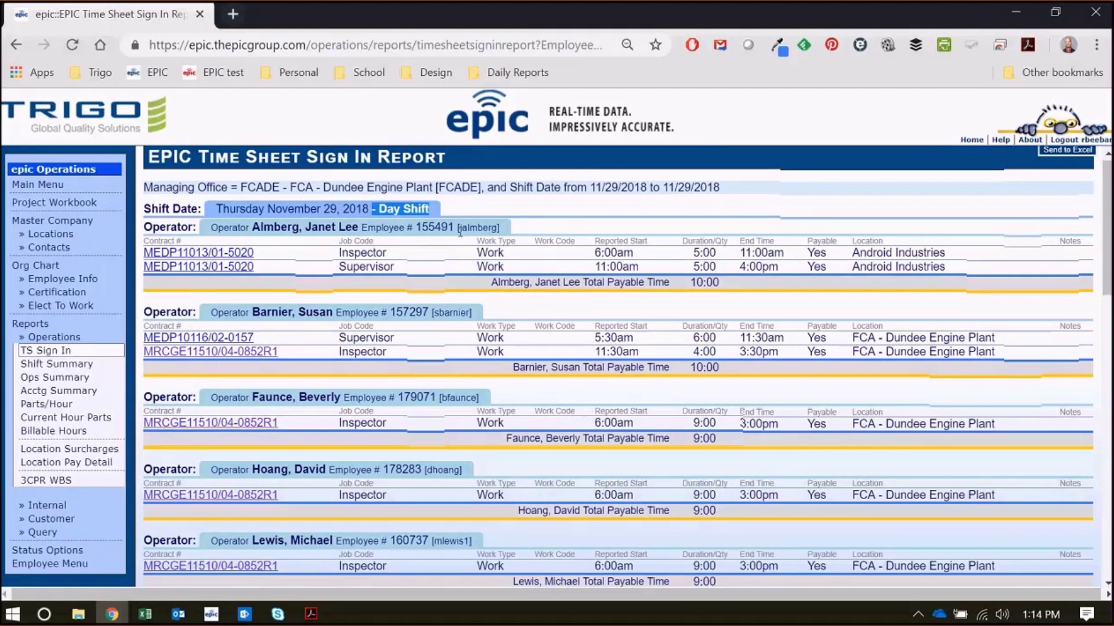
{"action": "scroll", "coordinate": [628, 406], "scroll_direction": "down", "scroll_amount": 9}
{"action": "double_click", "coordinate": [704, 385]}
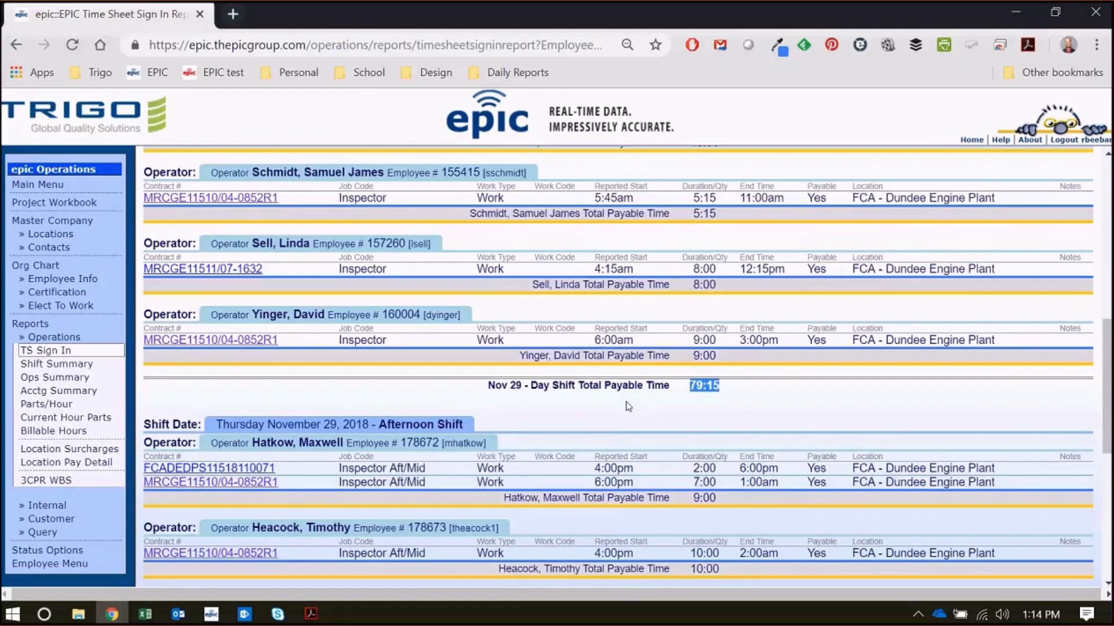
{"action": "scroll", "coordinate": [628, 406], "scroll_direction": "down", "scroll_amount": 3}
{"action": "left_click_drag", "start_coordinate": [487, 249], "coordinate": [402, 249]}
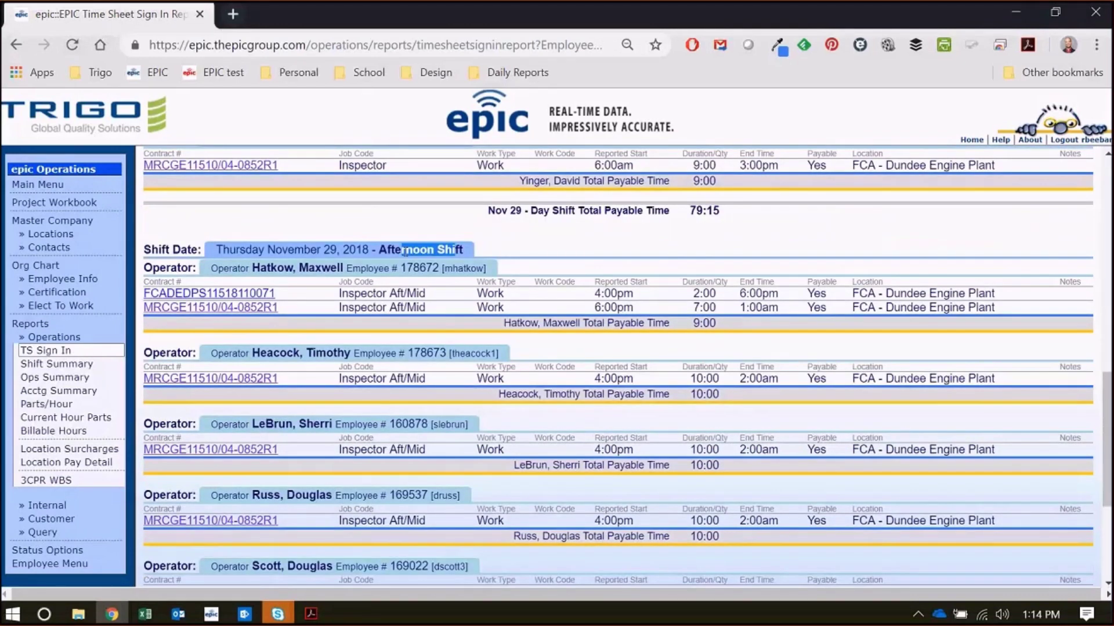
{"action": "scroll", "coordinate": [405, 249], "scroll_direction": "down", "scroll_amount": 4}
{"action": "left_click_drag", "start_coordinate": [592, 546], "coordinate": [728, 561]}
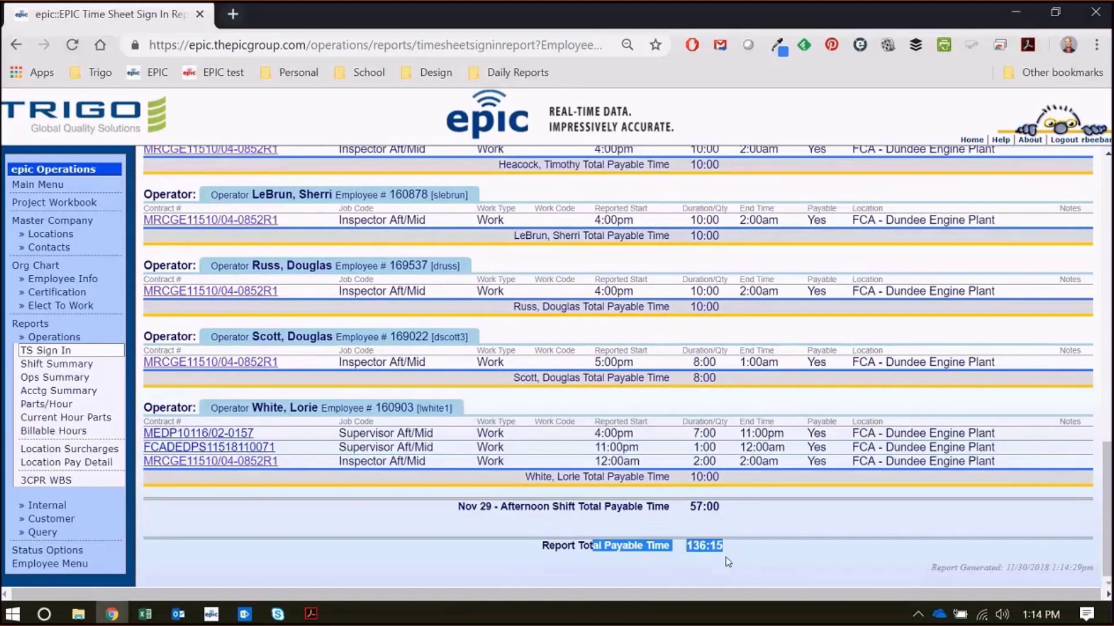
{"action": "left_click", "coordinate": [728, 561]}
{"action": "scroll", "coordinate": [723, 566], "scroll_direction": "up", "scroll_amount": 1}
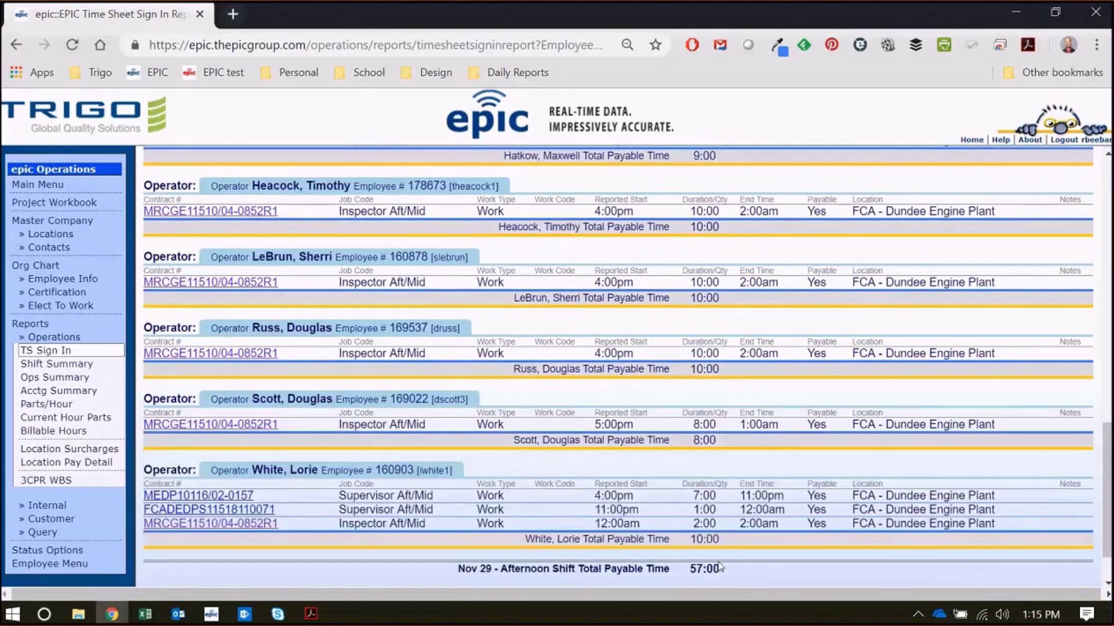
{"action": "scroll", "coordinate": [719, 567], "scroll_direction": "up", "scroll_amount": 5}
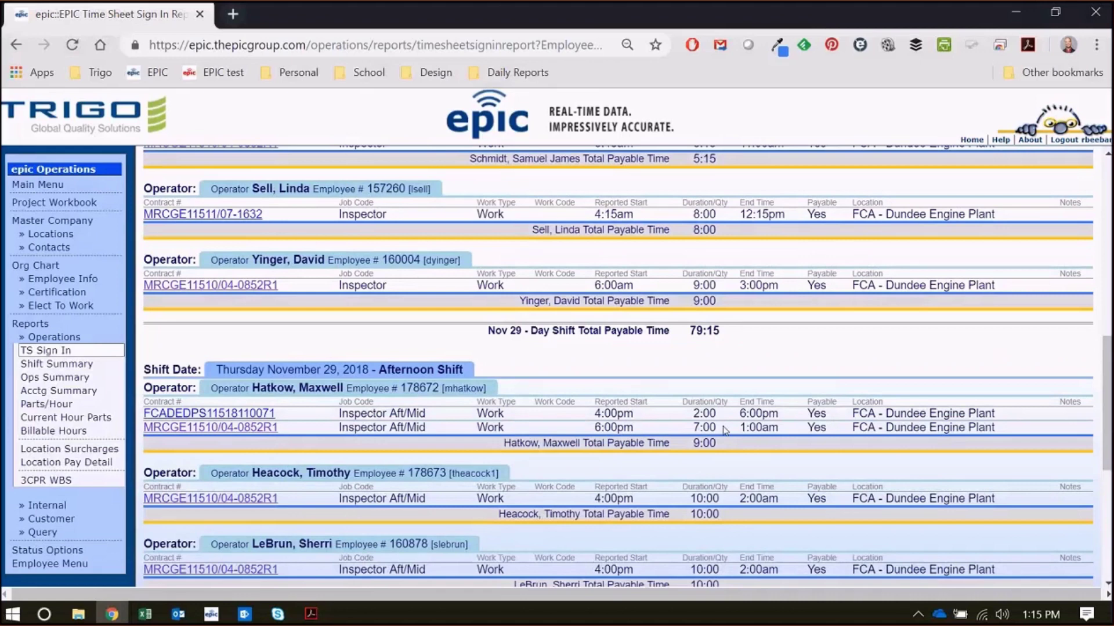
Bookmark the Time Sheet Sign In results as TS Report in the Daily Reports folder.
{"action": "scroll", "coordinate": [725, 430], "scroll_direction": "up", "scroll_amount": 9}
{"action": "key", "text": "ctrl+d"}
{"action": "type", "text": "TS Repor"}
{"action": "key", "text": "BackSpace"}
{"action": "key", "text": "BackSpace"}
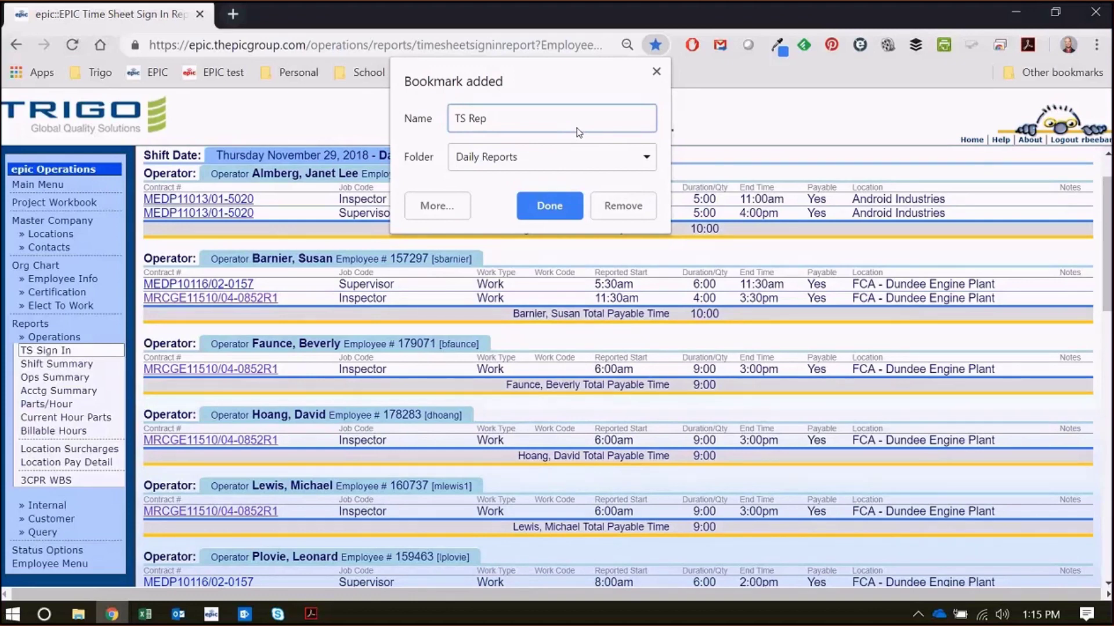
{"action": "type", "text": "ort"}
{"action": "left_click", "coordinate": [548, 209]}
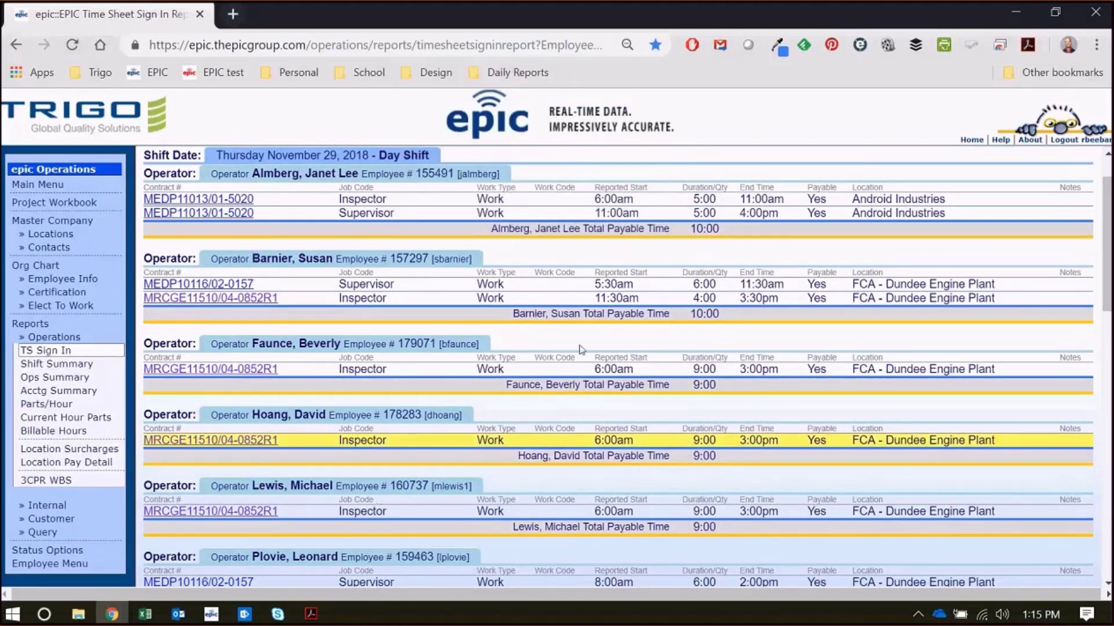
Check the Daily Reports folder's contents and open all four of its bookmarks in separate tabs.
{"action": "left_click", "coordinate": [497, 76]}
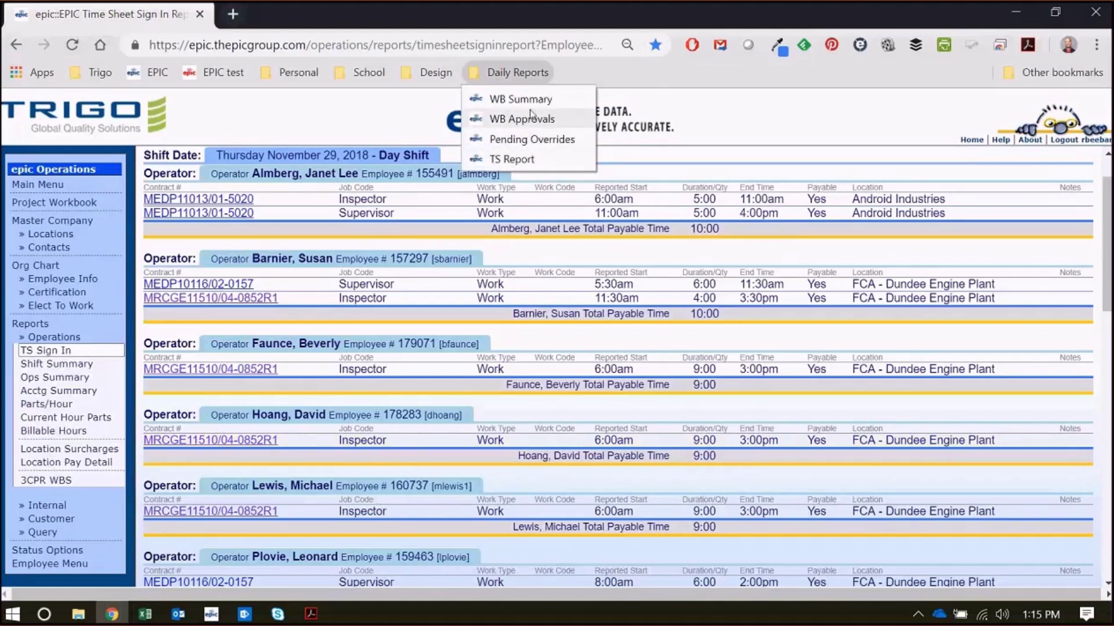
{"action": "left_click", "coordinate": [663, 74]}
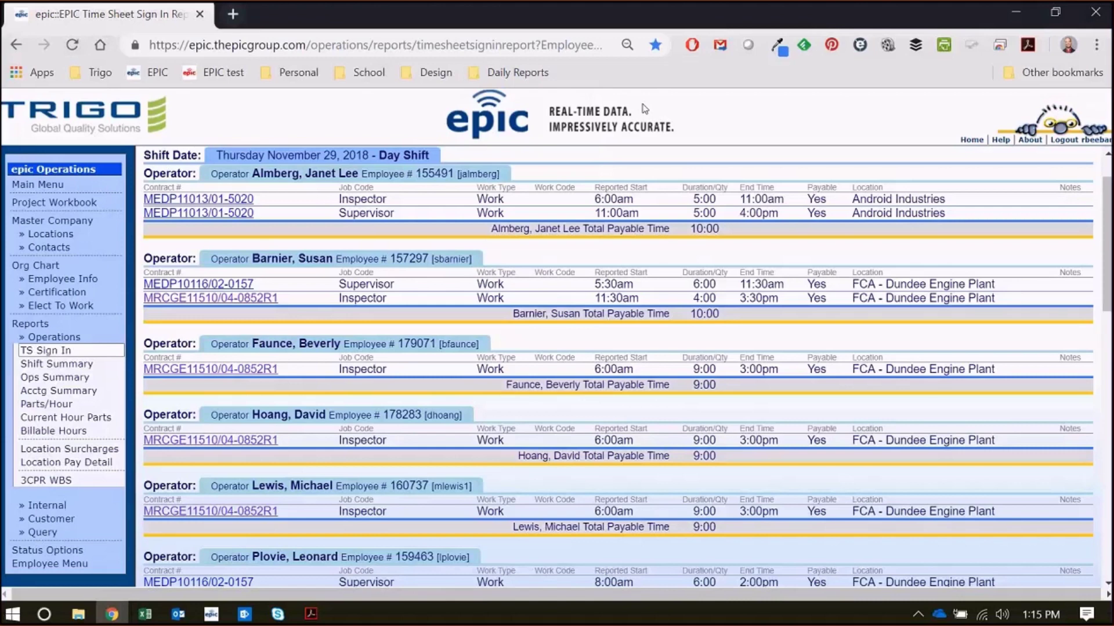
{"action": "left_click", "coordinate": [520, 75]}
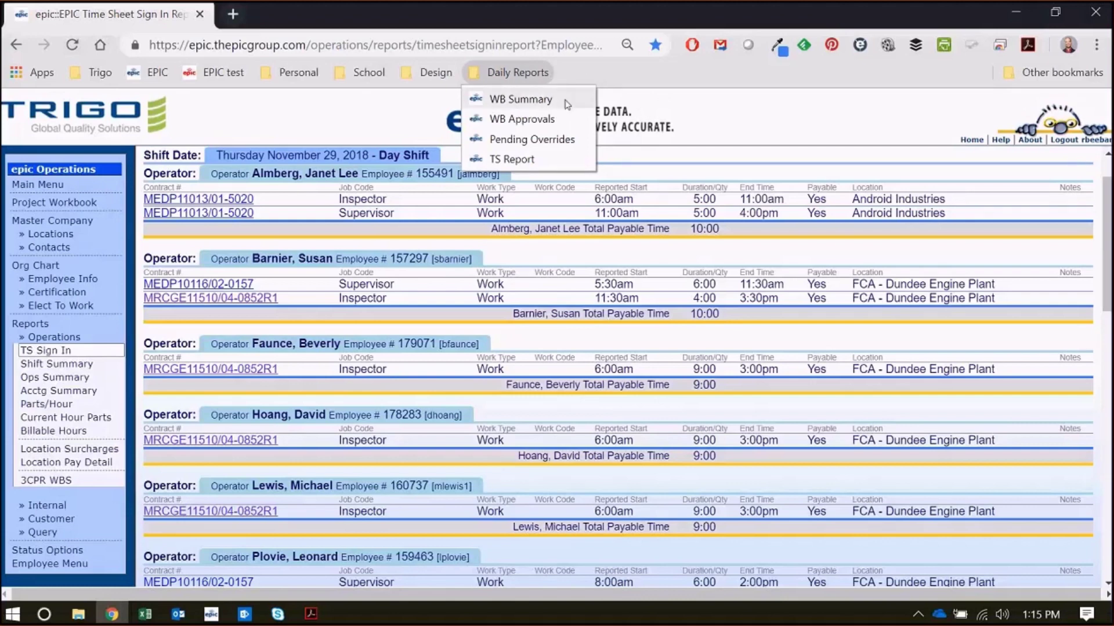
{"action": "left_click", "coordinate": [589, 66]}
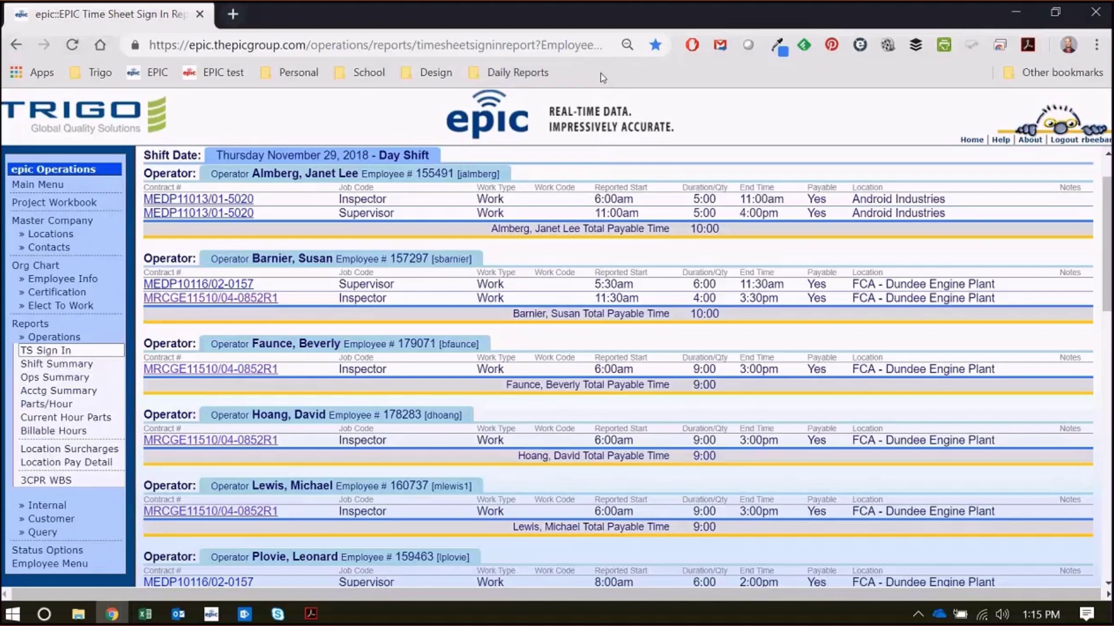
{"action": "right_click", "coordinate": [499, 77]}
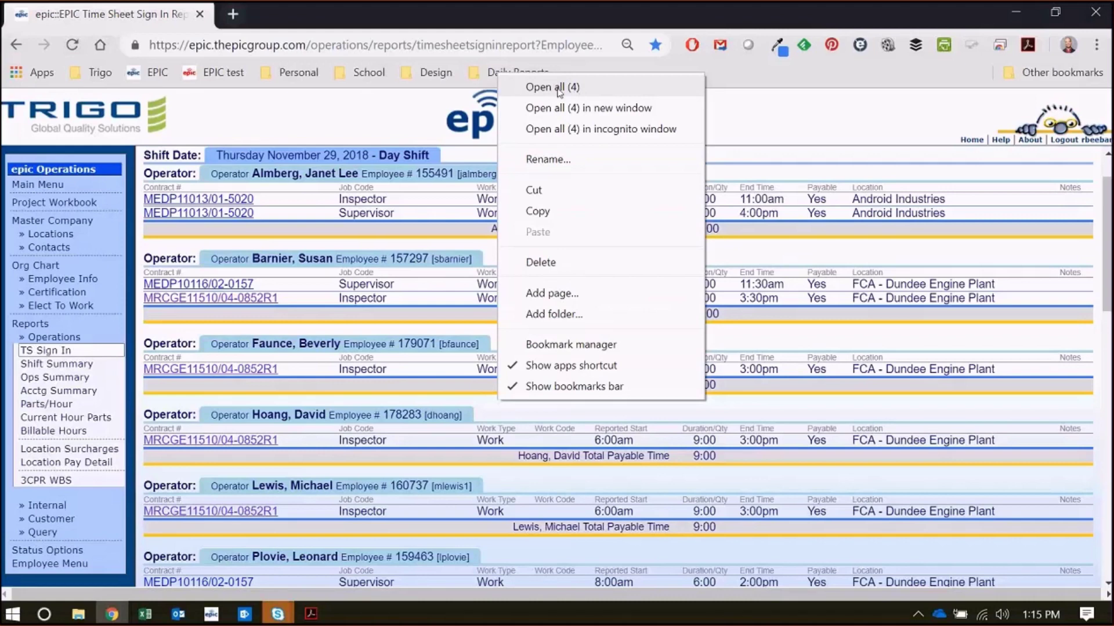
{"action": "left_click", "coordinate": [560, 88]}
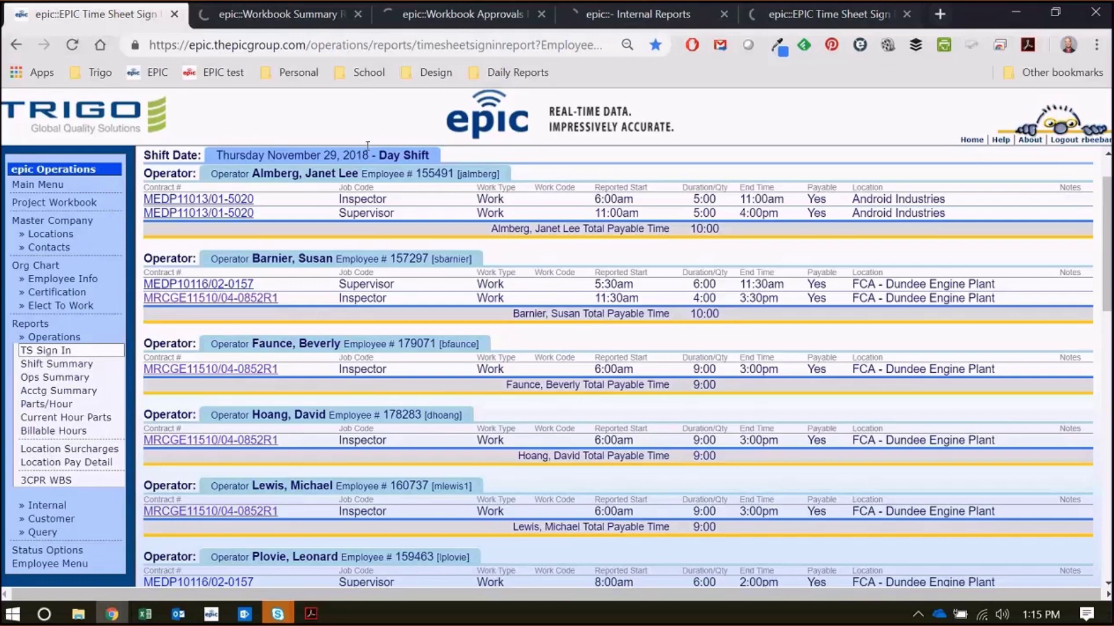
Look through the opened Workbook Summary, Workbook Approvals and Internal Reports tabs, returning to Workbook Summary.
{"action": "left_click", "coordinate": [265, 15]}
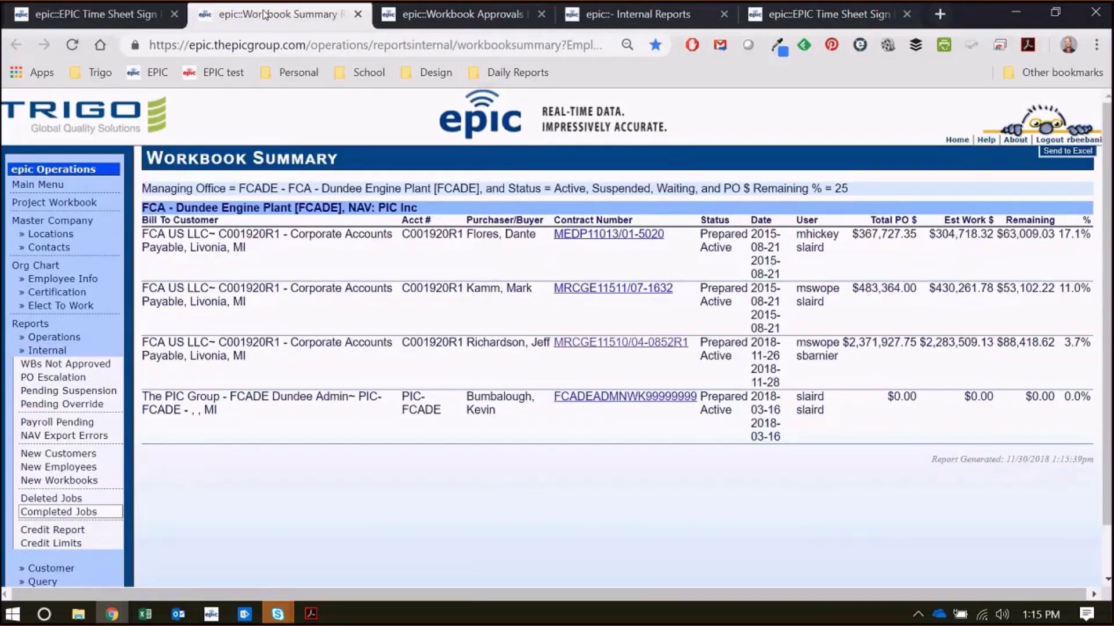
{"action": "left_click", "coordinate": [423, 16]}
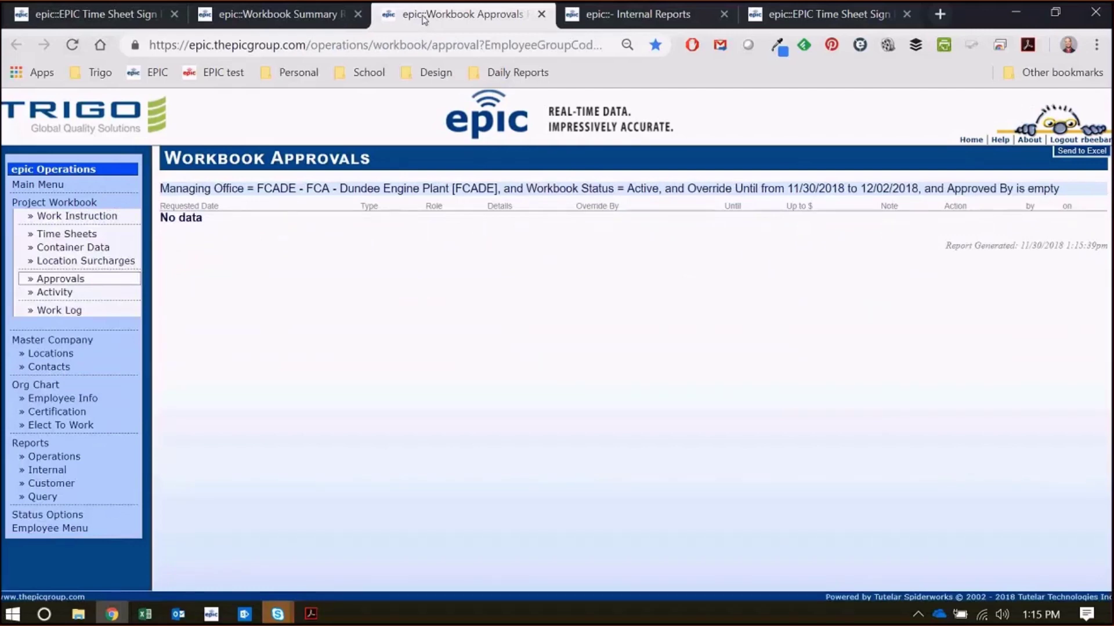
{"action": "left_click", "coordinate": [638, 15]}
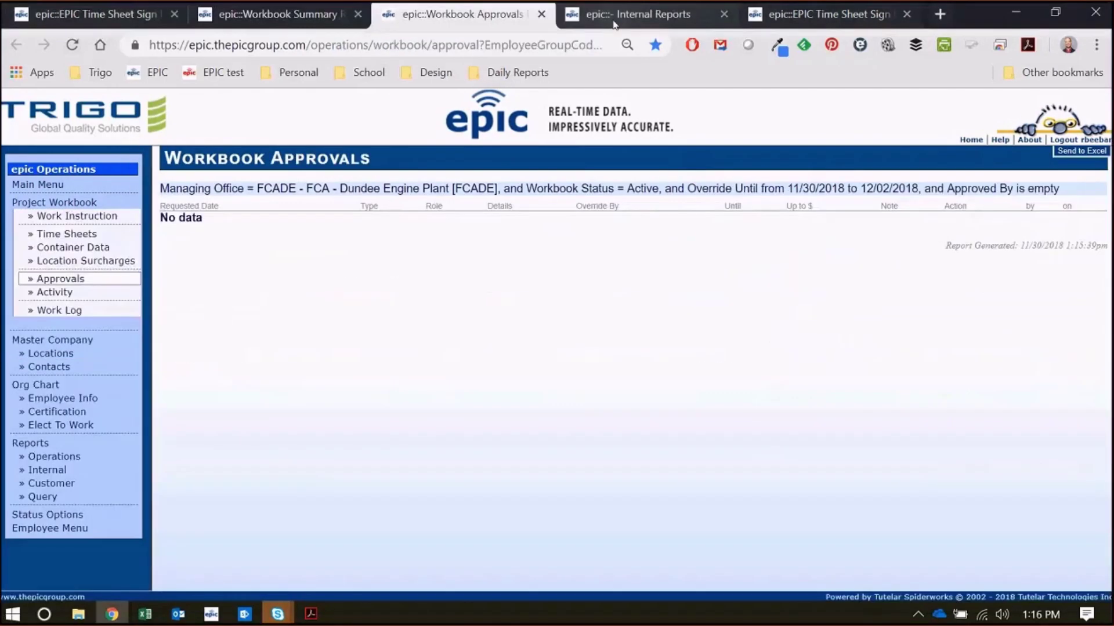
{"action": "left_click", "coordinate": [615, 23]}
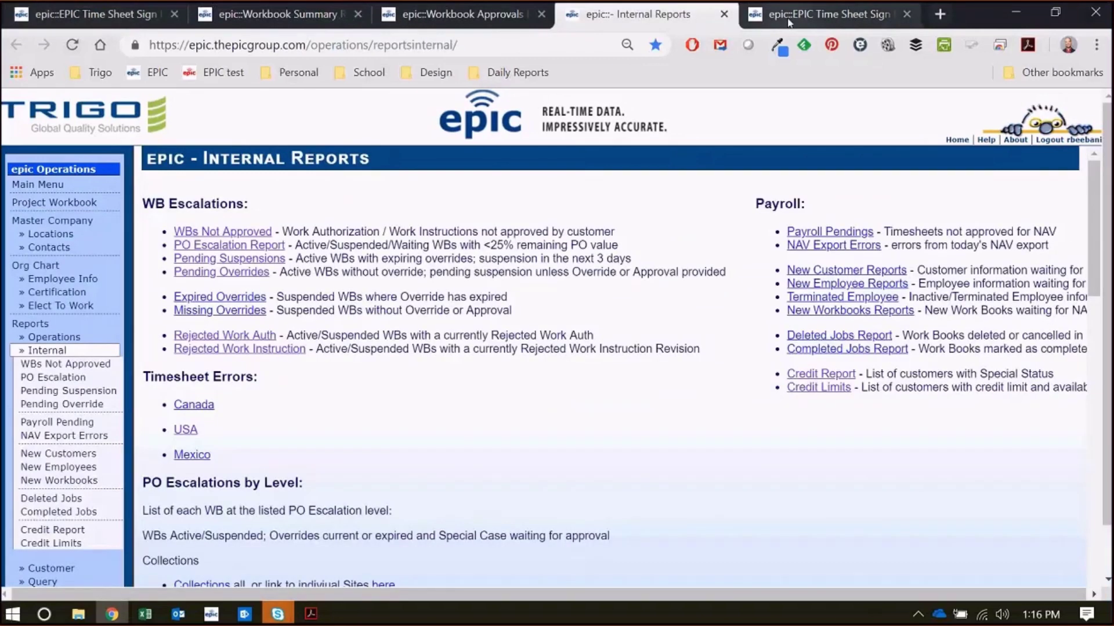
{"action": "left_click", "coordinate": [462, 15]}
{"action": "left_click", "coordinate": [313, 16]}
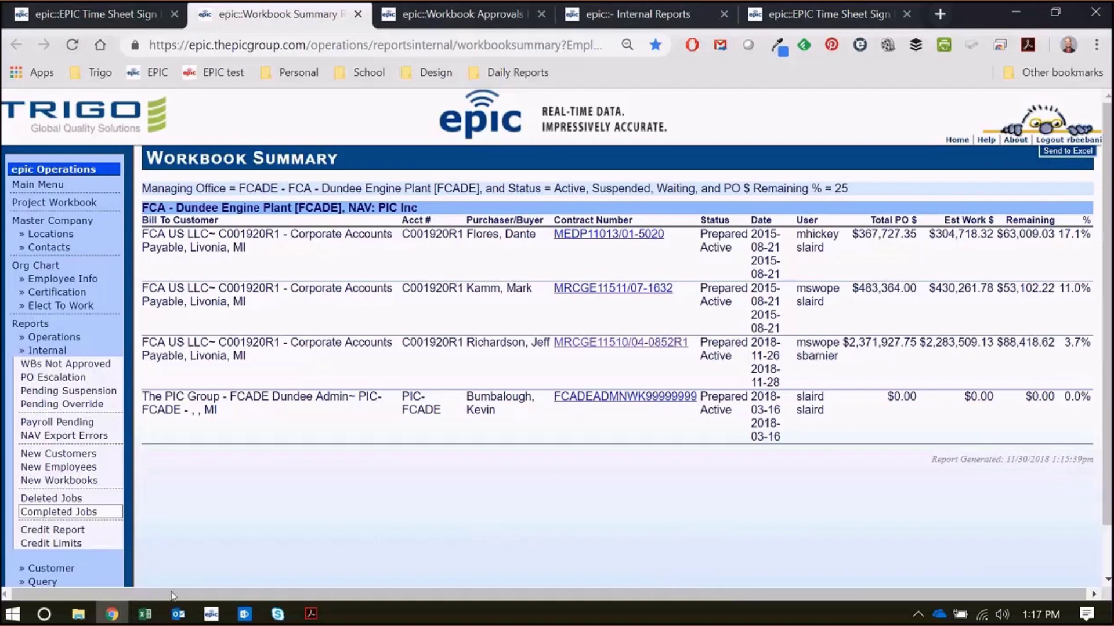
Open the Snipping Tool and move its window up, clear of the Workbook Summary table.
{"action": "left_click", "coordinate": [11, 616]}
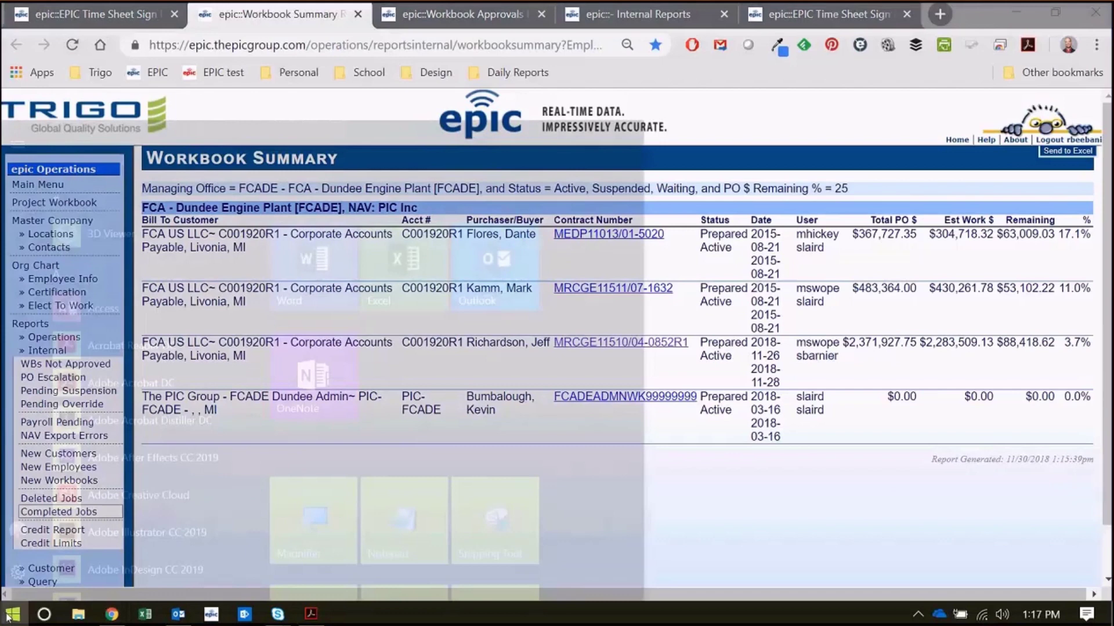
{"action": "left_click", "coordinate": [495, 520]}
{"action": "left_click_drag", "start_coordinate": [690, 196], "coordinate": [291, 129]}
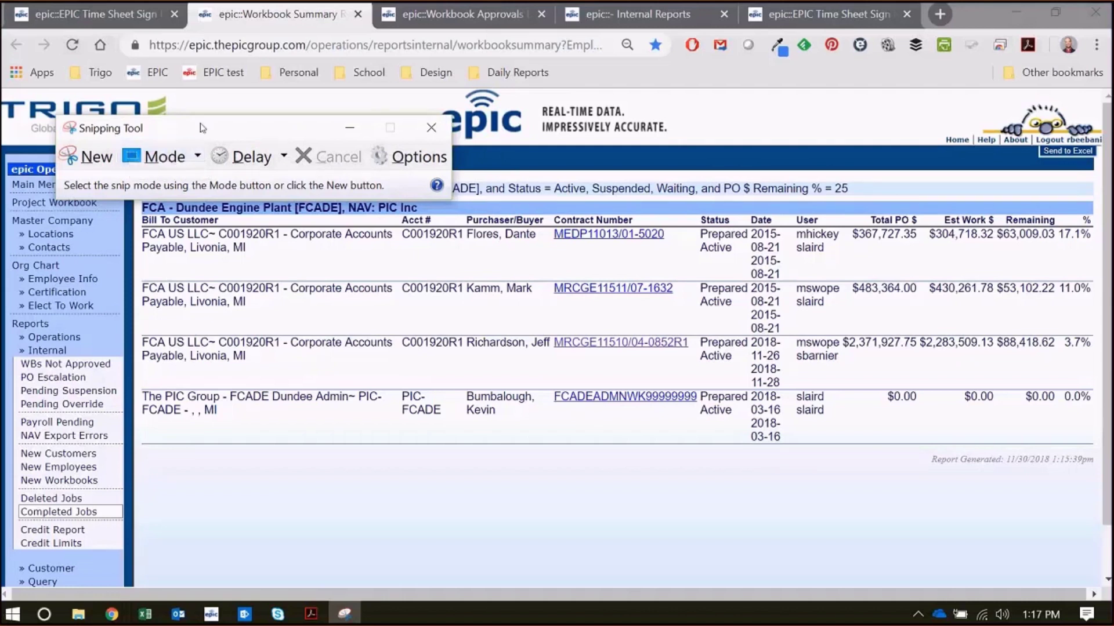
{"action": "left_click_drag", "start_coordinate": [200, 127], "coordinate": [173, 72]}
Capture a free-form snip around the last contract row's buyer and contract number in the Workbook Summary.
{"action": "left_click", "coordinate": [168, 103]}
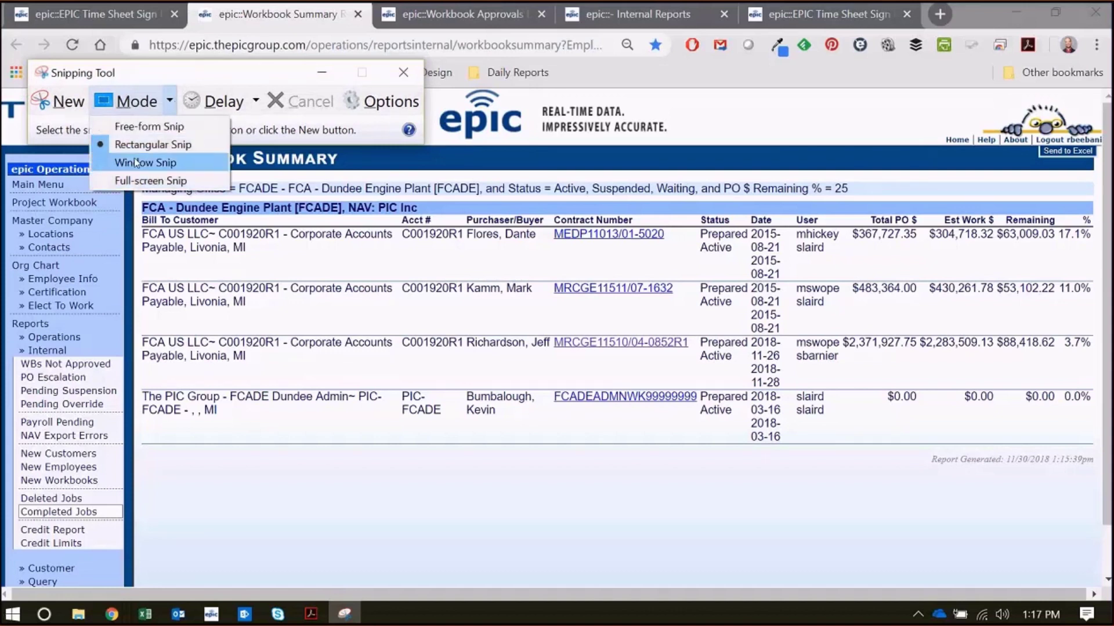
{"action": "left_click", "coordinate": [163, 128]}
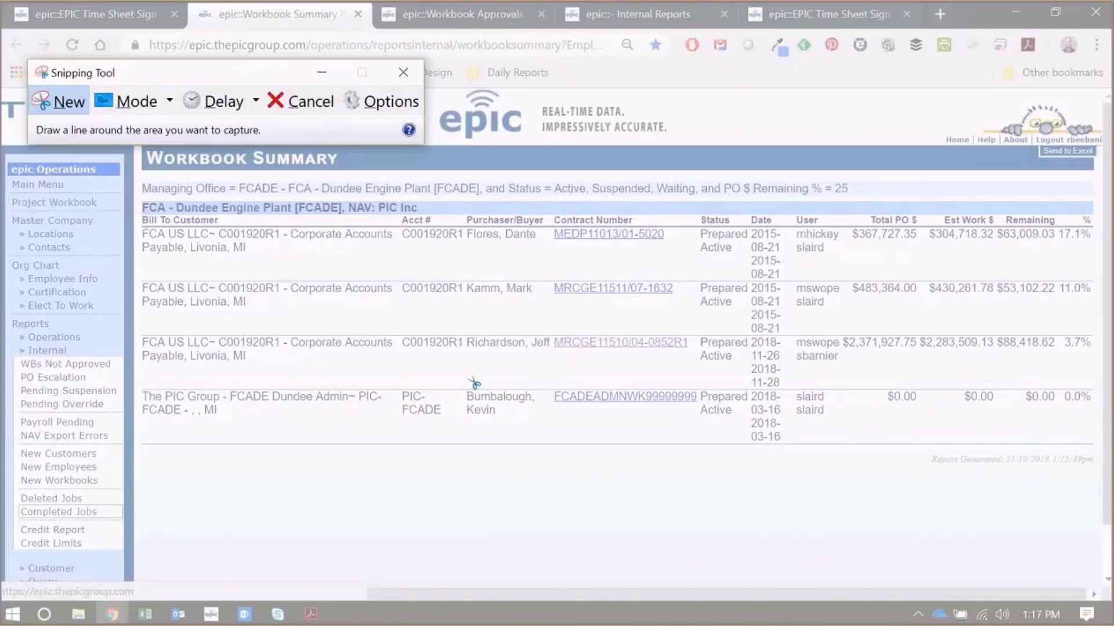
{"action": "mouse_move", "coordinate": [475, 383]}
{"action": "left_mouse_down"}
{"action": "mouse_move", "coordinate": [486, 421]}
{"action": "mouse_move", "coordinate": [462, 431]}
{"action": "mouse_move", "coordinate": [455, 406]}
{"action": "left_mouse_up"}
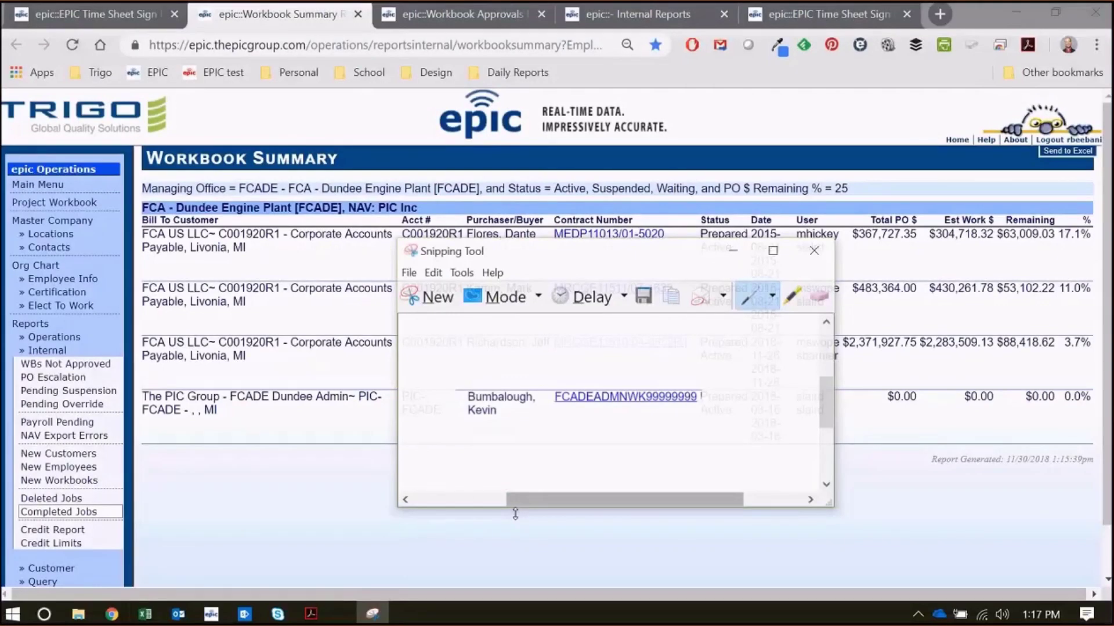
Move the Snipping Tool window aside, switch its mode to Rectangular Snip and check the available delay times.
{"action": "left_click_drag", "start_coordinate": [522, 250], "coordinate": [293, 139]}
{"action": "left_click", "coordinate": [308, 185]}
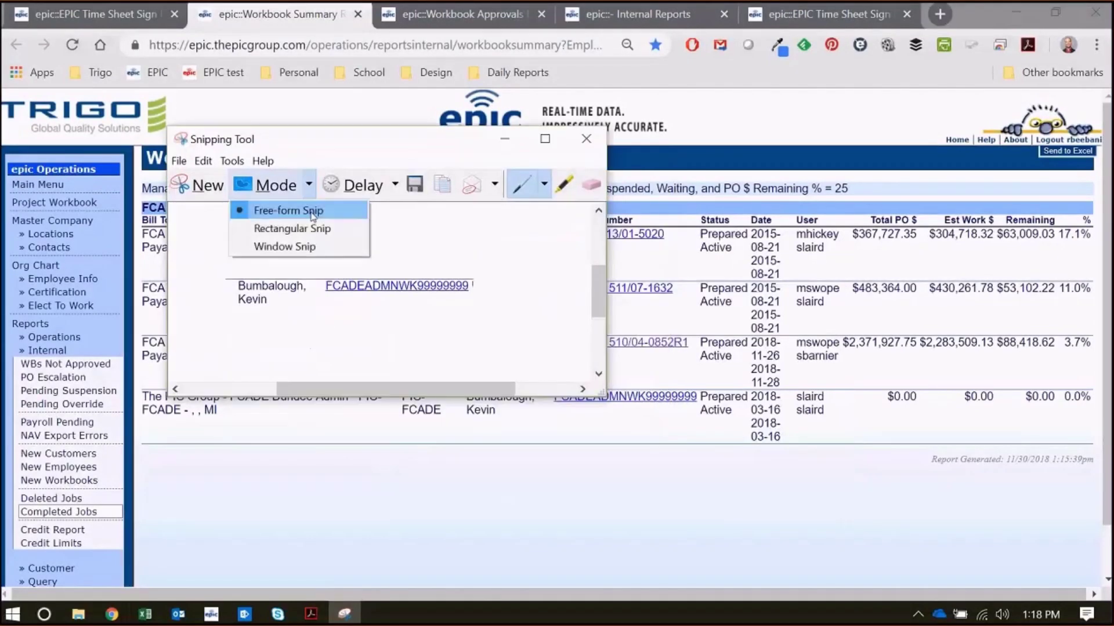
{"action": "left_click", "coordinate": [296, 229]}
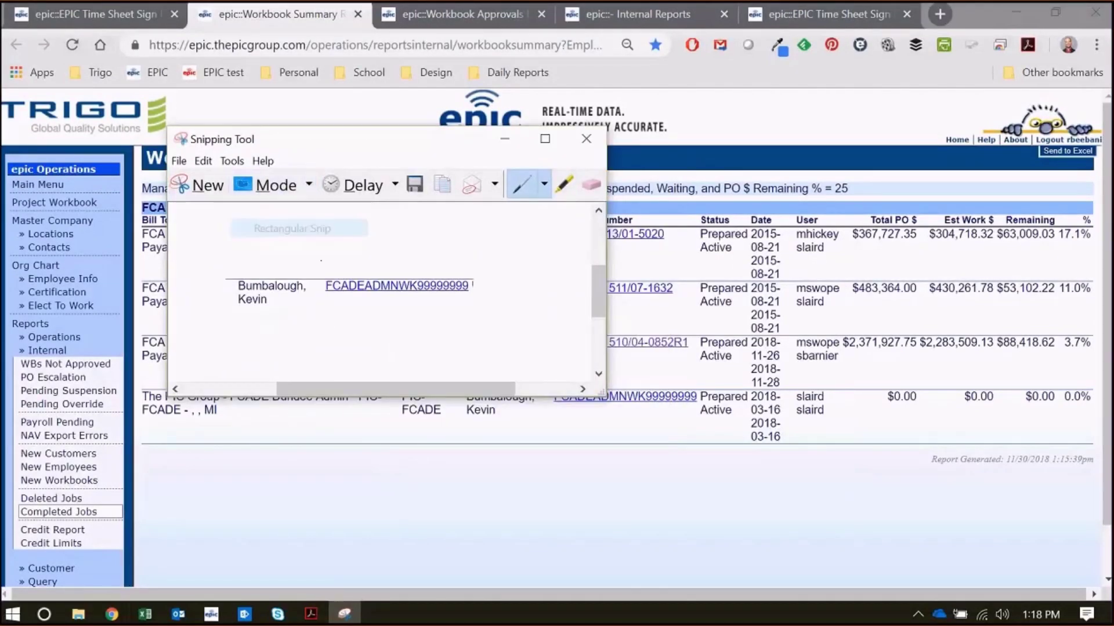
{"action": "left_click", "coordinate": [308, 186]}
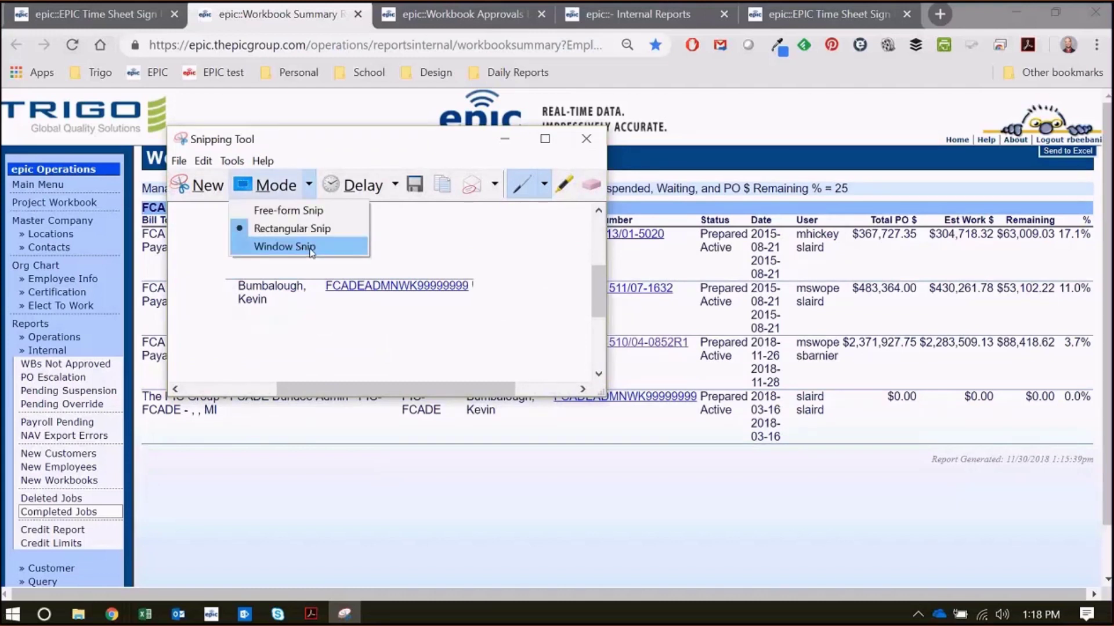
{"action": "left_click", "coordinate": [294, 229]}
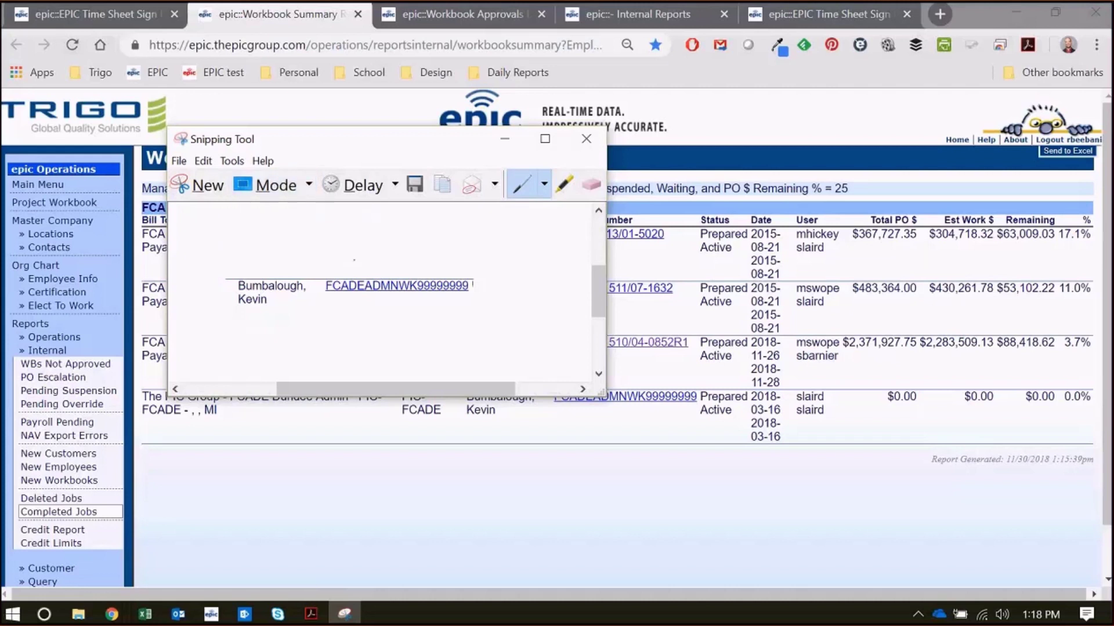
{"action": "left_click", "coordinate": [393, 190]}
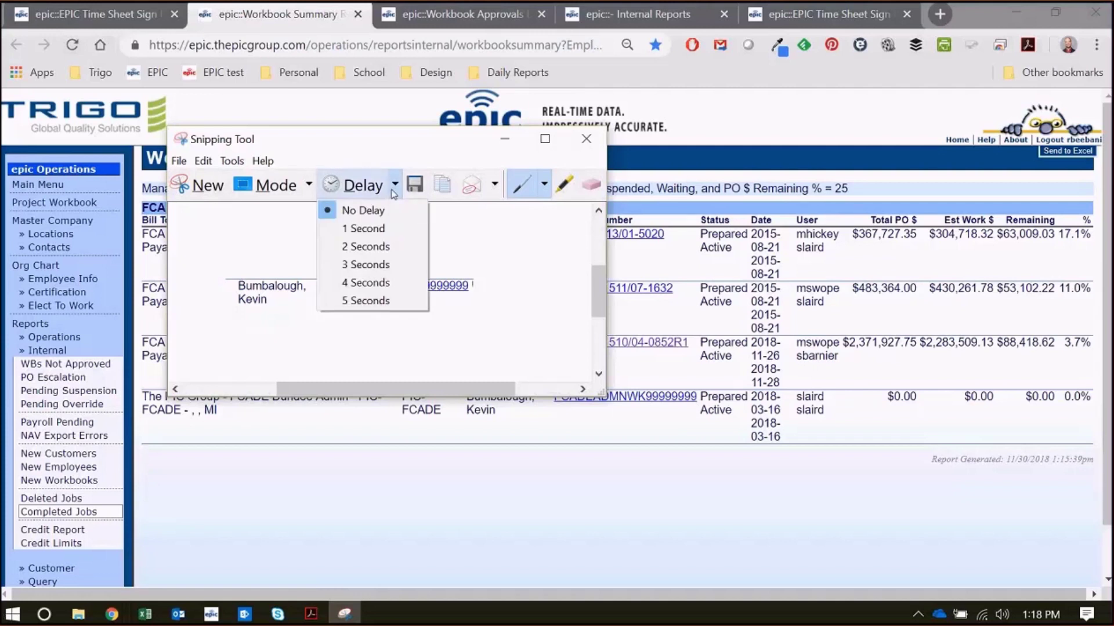
{"action": "left_click", "coordinate": [379, 300]}
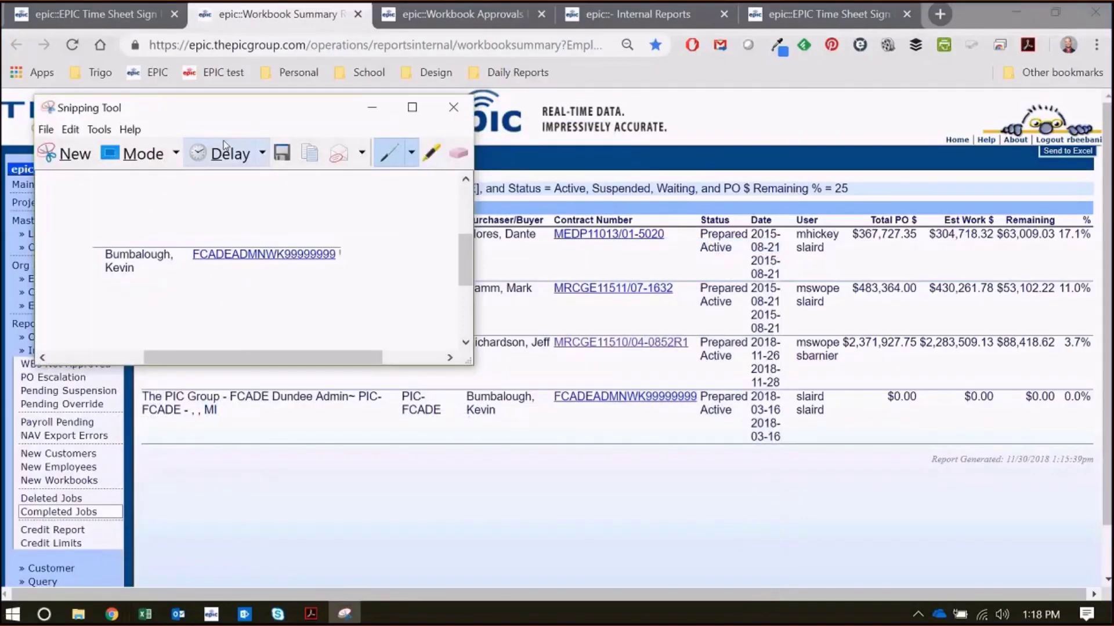
Capture a rectangular snip of the Workbook Summary table and highlight the first row's contract number in it.
{"action": "left_click", "coordinate": [65, 162]}
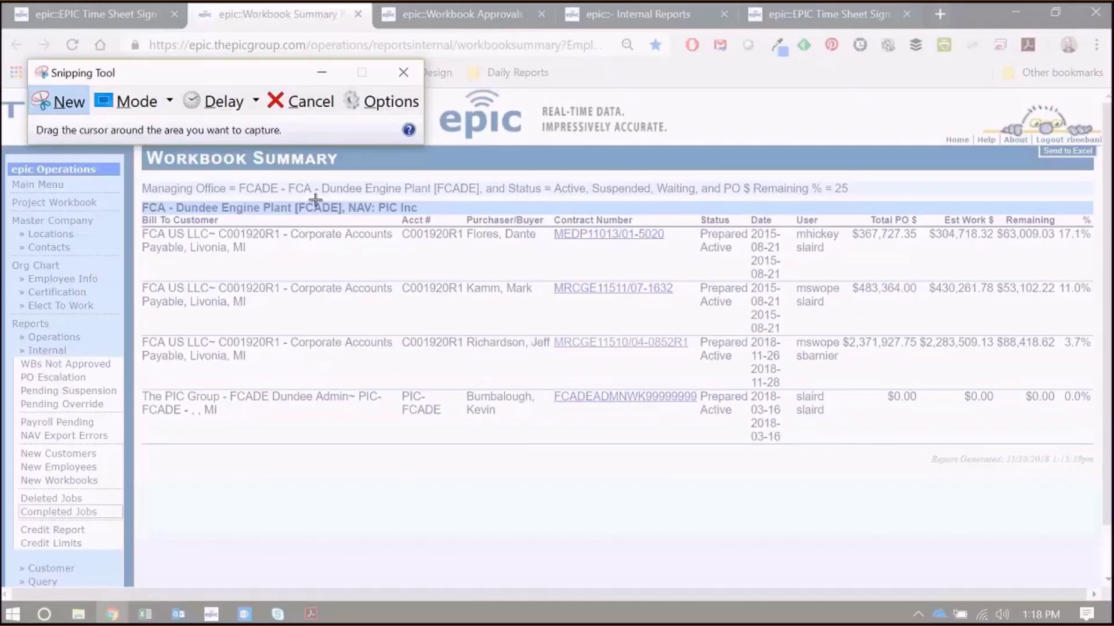
{"action": "left_click_drag", "start_coordinate": [267, 183], "coordinate": [864, 464]}
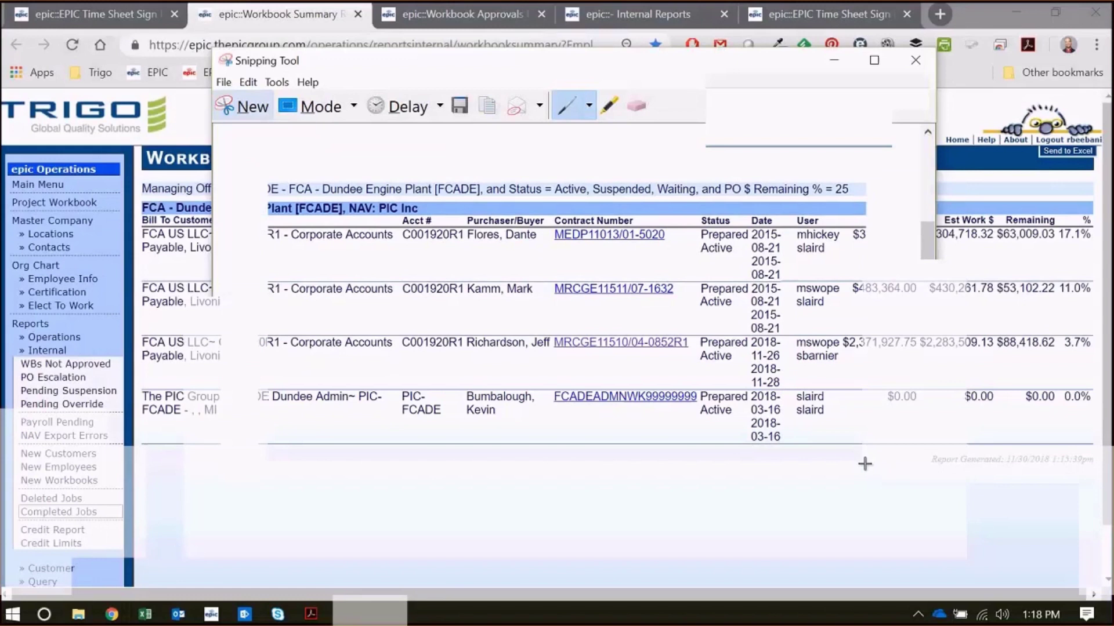
{"action": "left_click", "coordinate": [609, 106]}
{"action": "left_click_drag", "start_coordinate": [555, 235], "coordinate": [680, 242]}
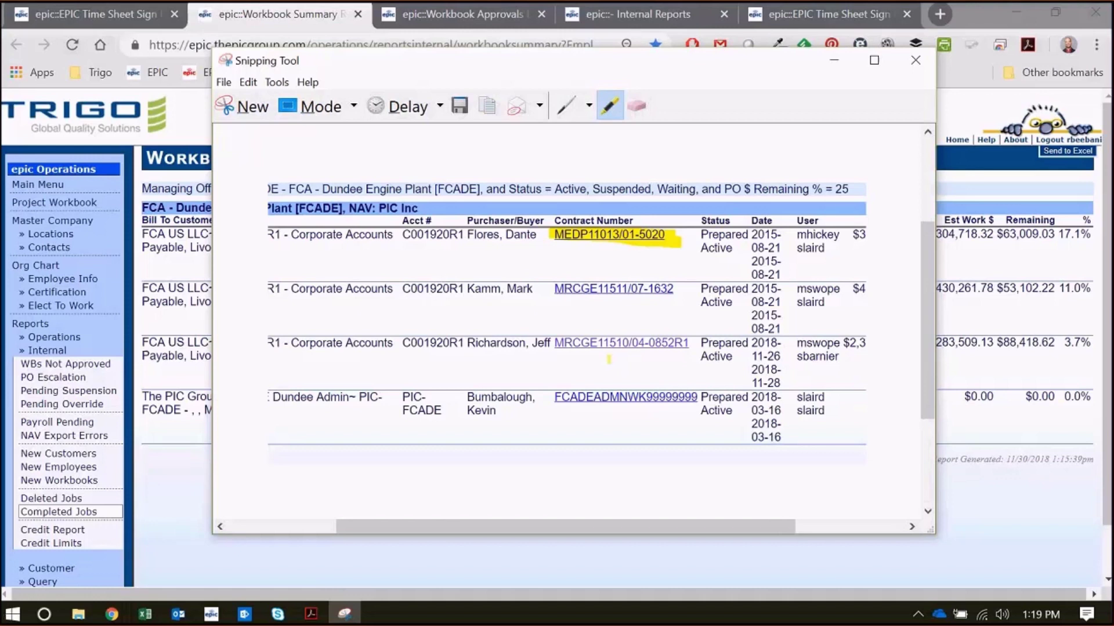
Send the highlighted snip to an email recipient as an embedded image and look over the resulting Outlook message.
{"action": "left_click", "coordinate": [539, 107]}
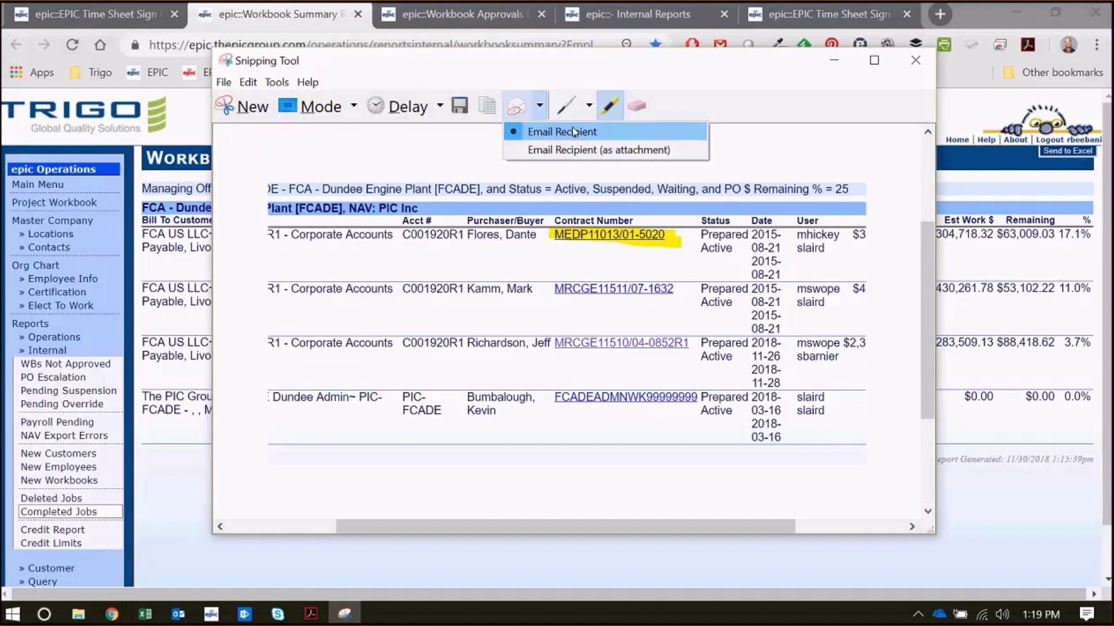
{"action": "left_click", "coordinate": [517, 109]}
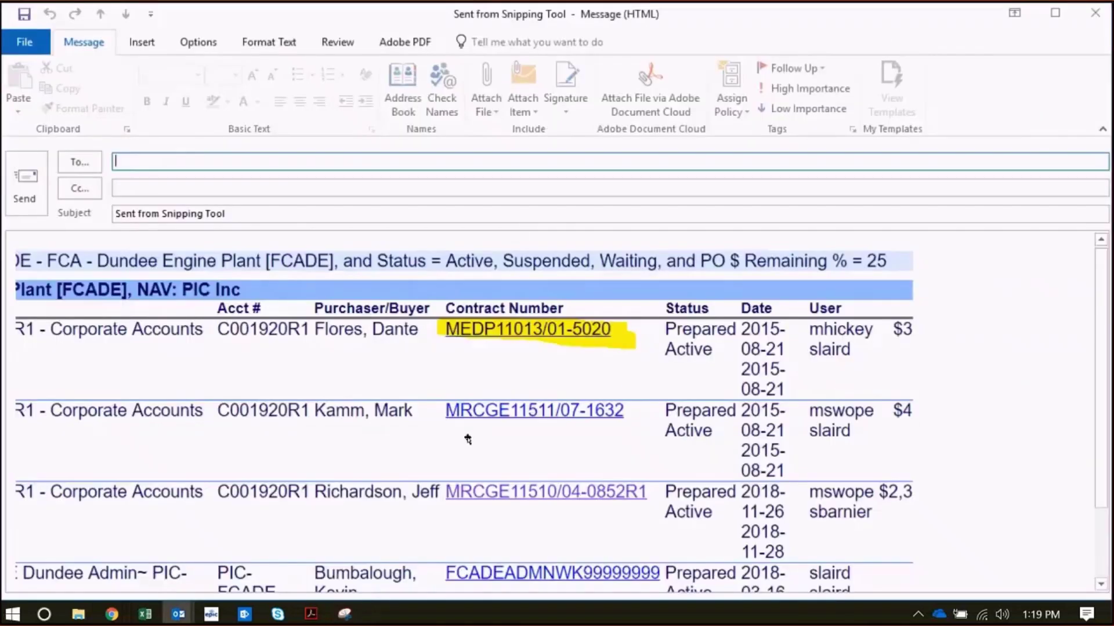
{"action": "left_click", "coordinate": [468, 439]}
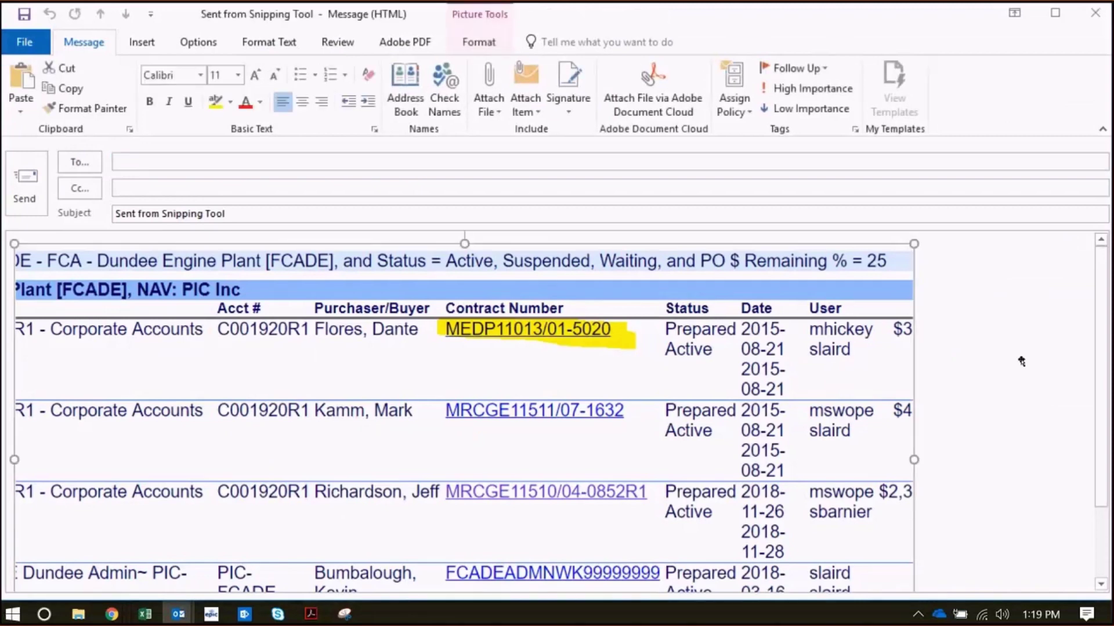
{"action": "left_click", "coordinate": [1021, 362]}
{"action": "scroll", "coordinate": [1013, 376], "scroll_direction": "down", "scroll_amount": 1}
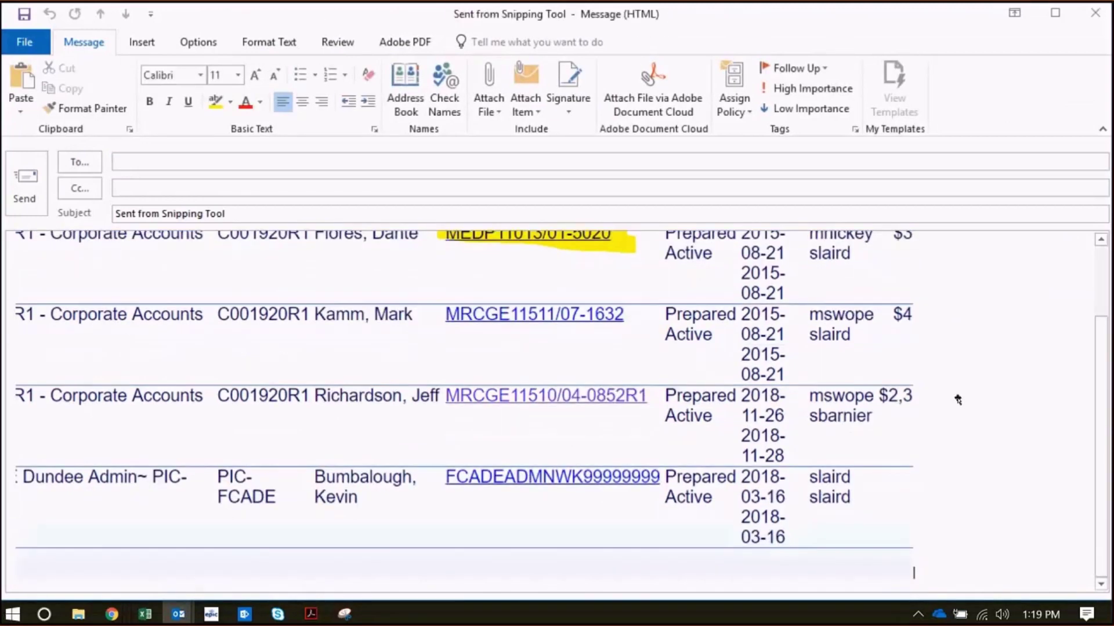
{"action": "scroll", "coordinate": [958, 399], "scroll_direction": "up", "scroll_amount": 3}
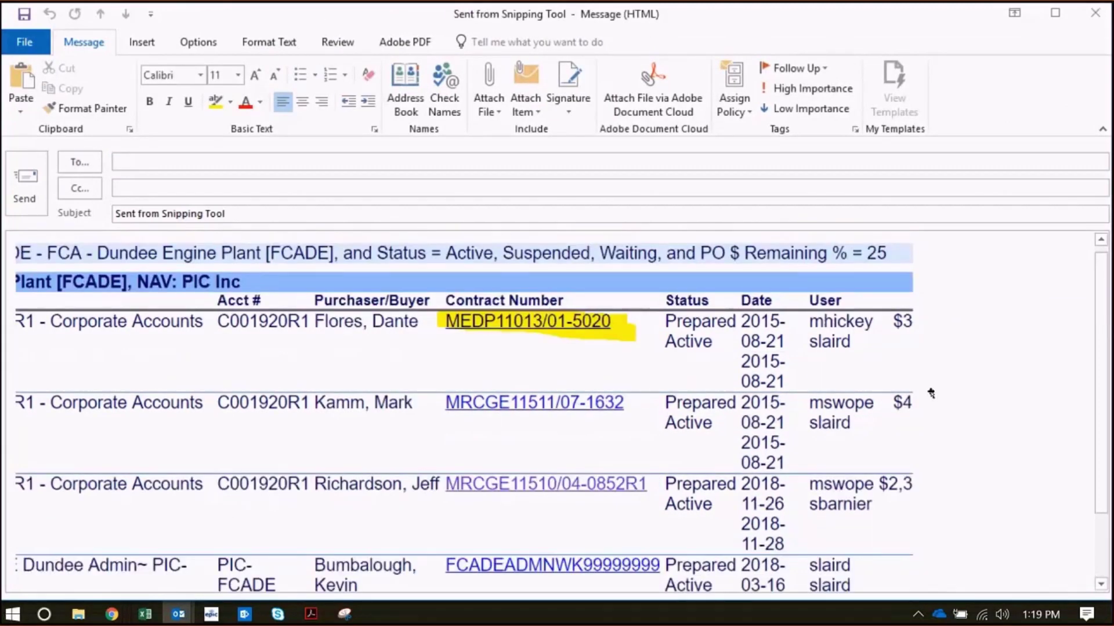
Address the snip email to EPIC Support, look through its body and close the message without saving.
{"action": "left_click", "coordinate": [348, 162]}
{"action": "type", "text": "epi"}
{"action": "left_click", "coordinate": [292, 190]}
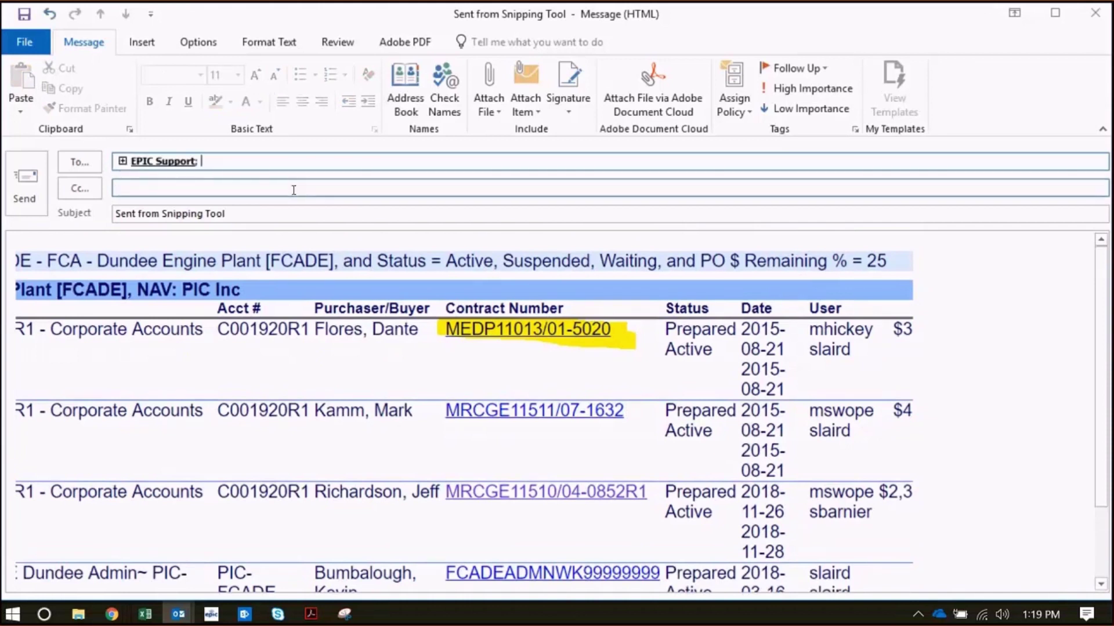
{"action": "left_click", "coordinate": [980, 408]}
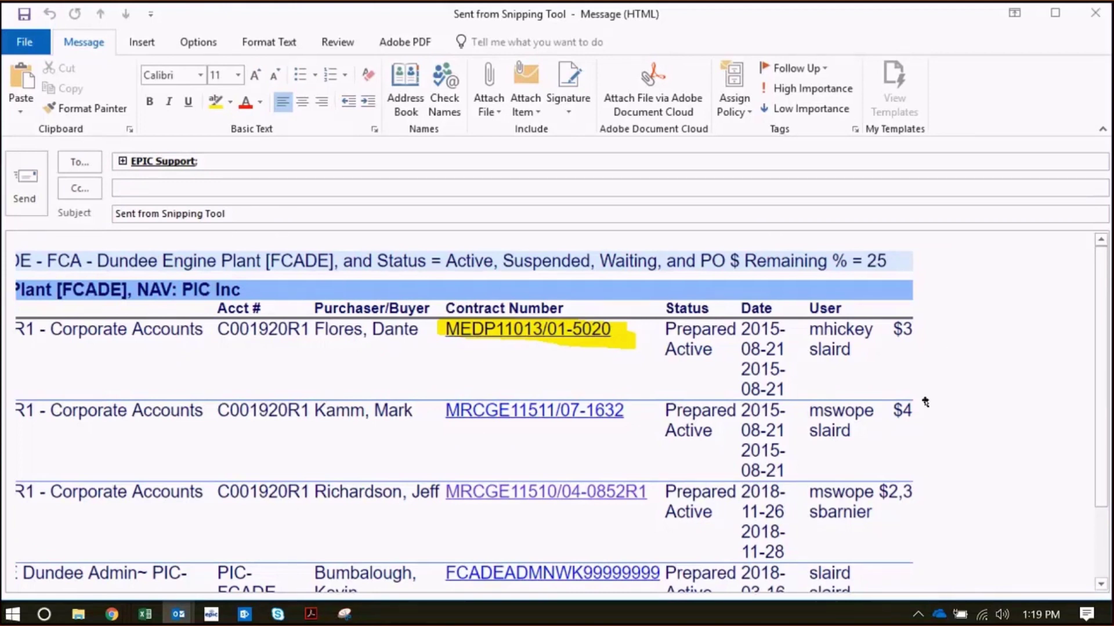
{"action": "scroll", "coordinate": [925, 402], "scroll_direction": "down", "scroll_amount": 1}
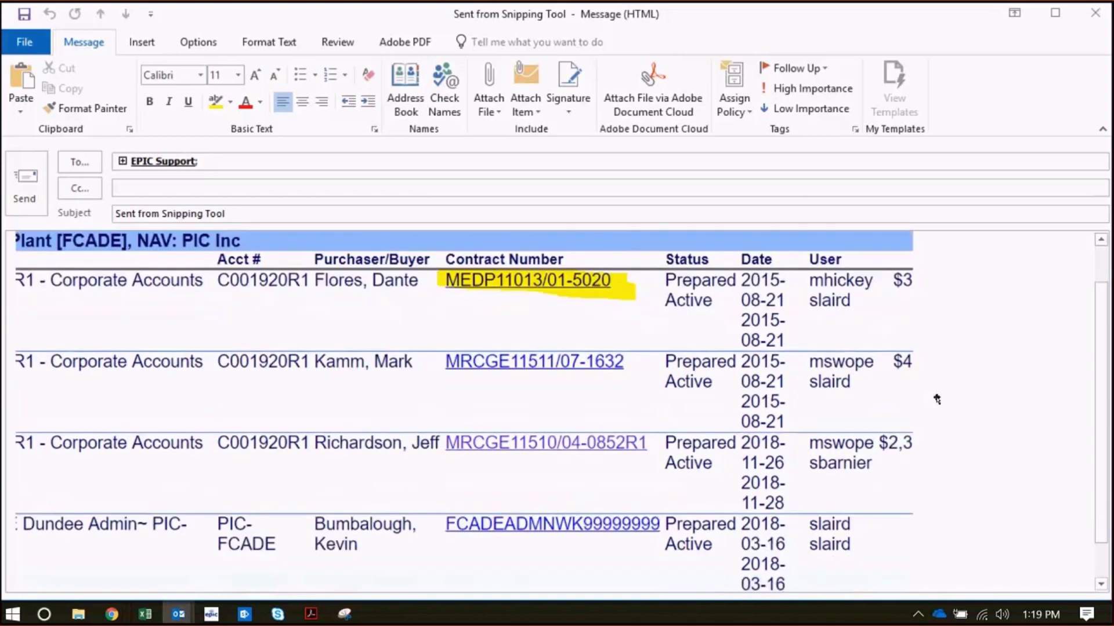
{"action": "scroll", "coordinate": [936, 399], "scroll_direction": "down", "scroll_amount": 1}
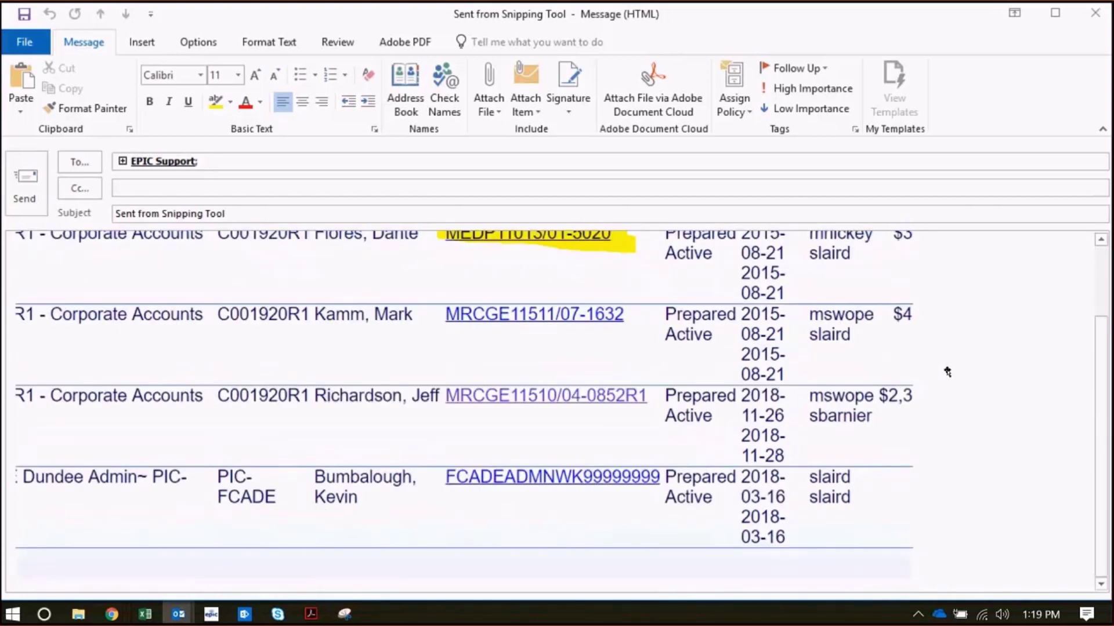
{"action": "left_click", "coordinate": [1087, 24]}
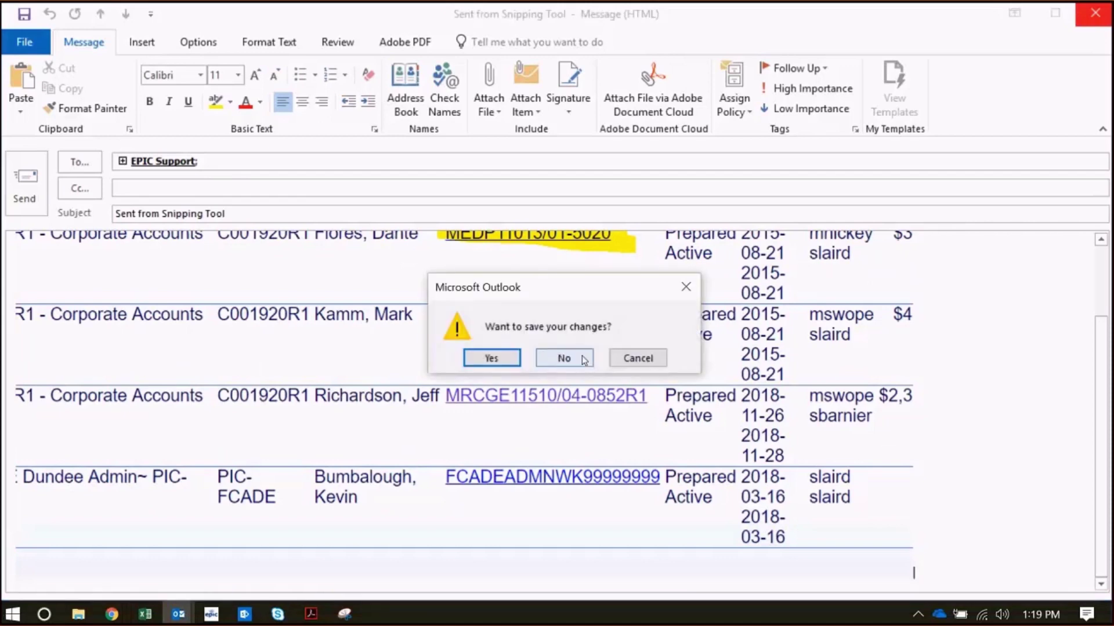
{"action": "left_click", "coordinate": [582, 358]}
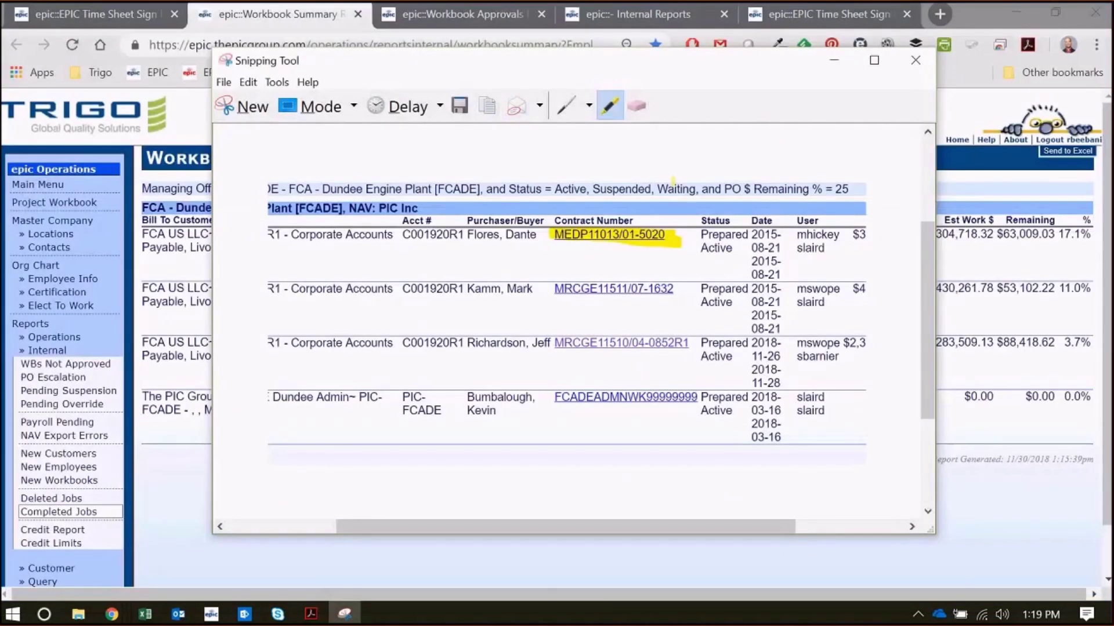
Review the Snipping Tool's application and selection options, close the dialog and minimize the tool.
{"action": "left_click", "coordinate": [276, 82]}
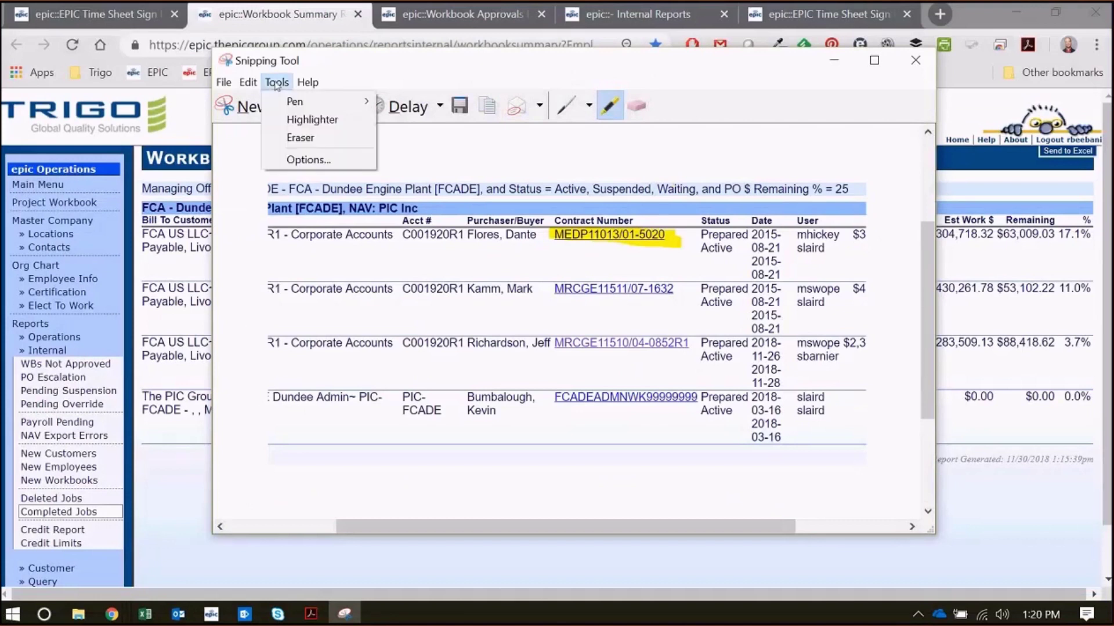
{"action": "left_click", "coordinate": [305, 159]}
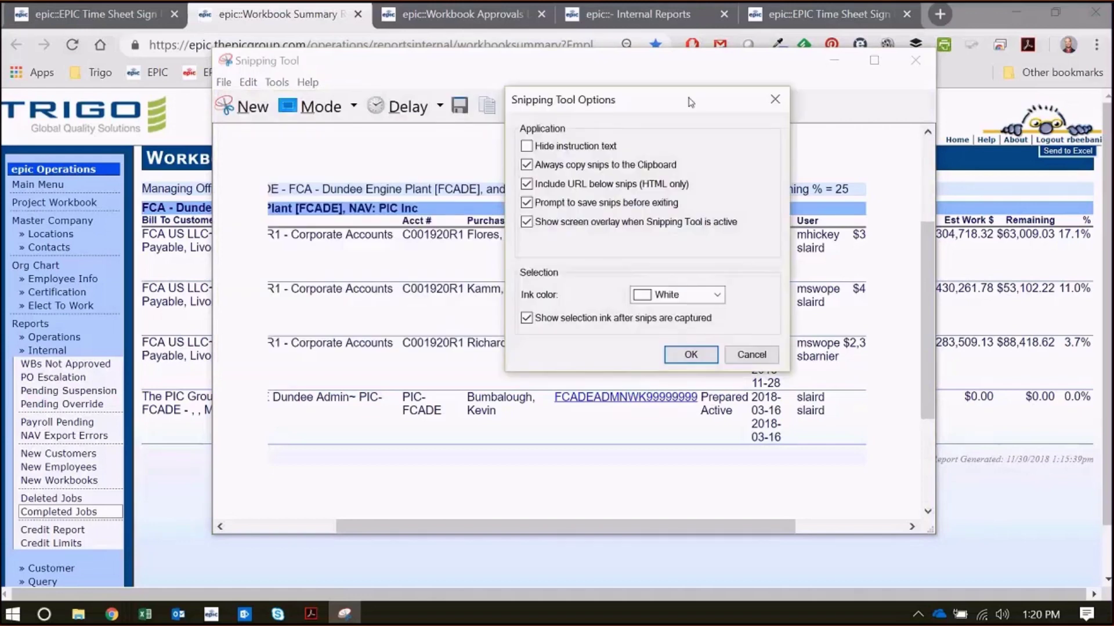
{"action": "left_click_drag", "start_coordinate": [690, 103], "coordinate": [697, 100]}
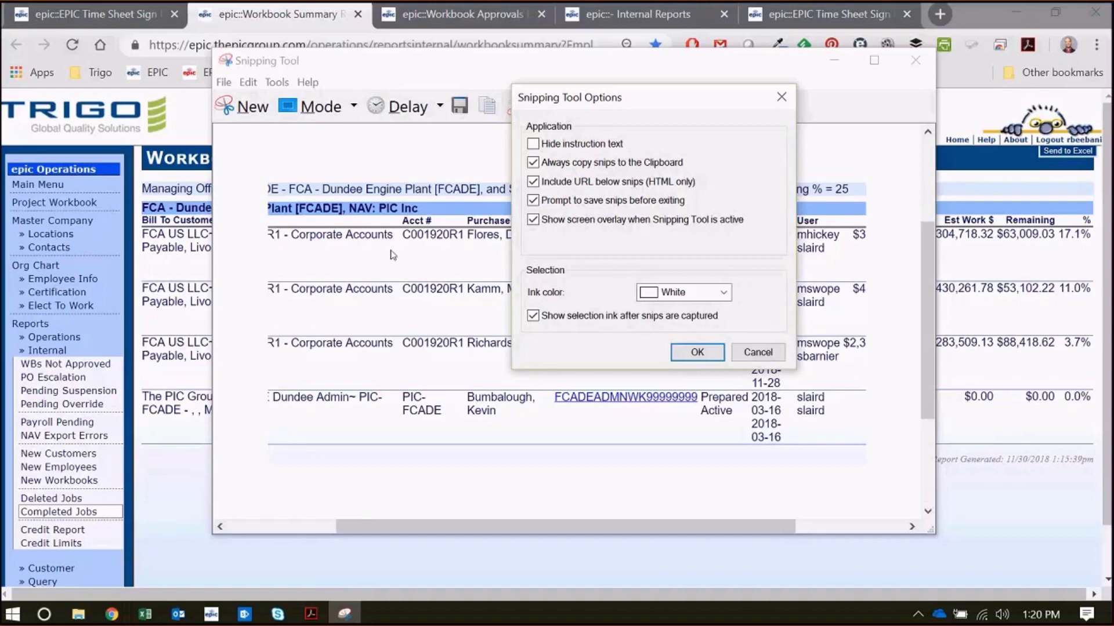
{"action": "left_click_drag", "start_coordinate": [614, 108], "coordinate": [745, 108]}
{"action": "key", "text": "Return"}
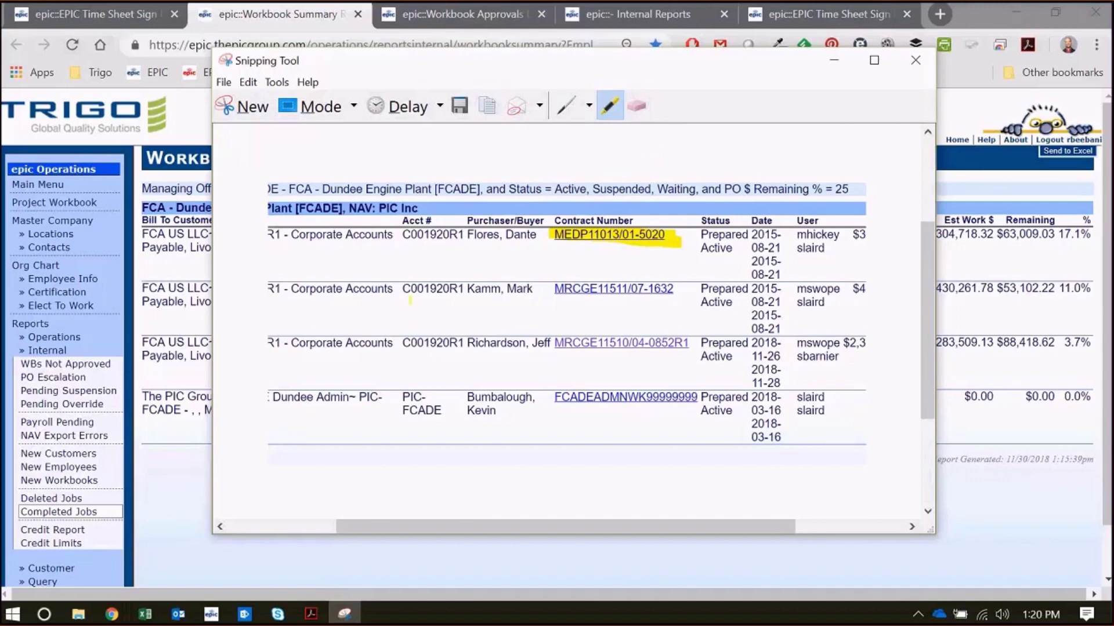
{"action": "left_click", "coordinate": [834, 61]}
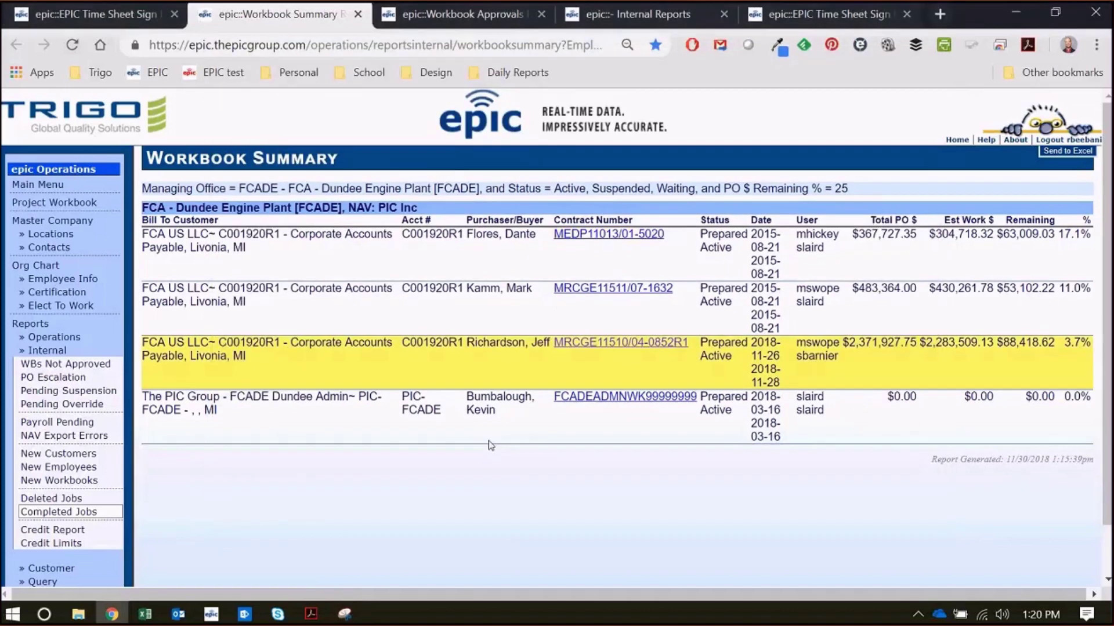
Switch to the Skype meeting window, dismiss the Participant Actions dialog and hide the participants list.
{"action": "mouse_move", "coordinate": [277, 614]}
{"action": "left_click", "coordinate": [372, 540]}
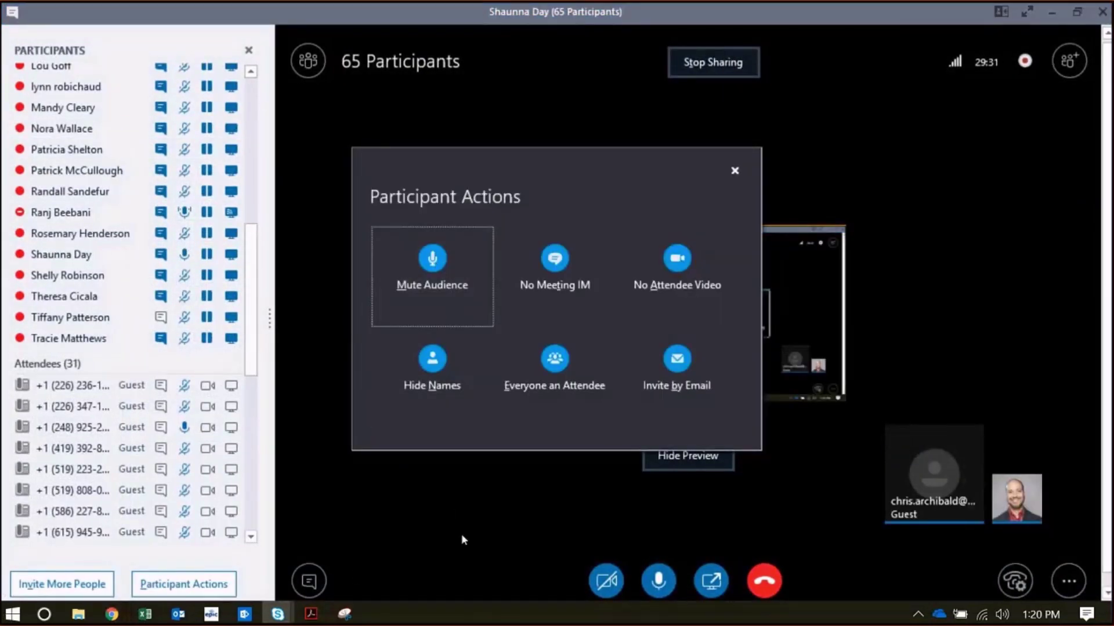
{"action": "left_click", "coordinate": [462, 540]}
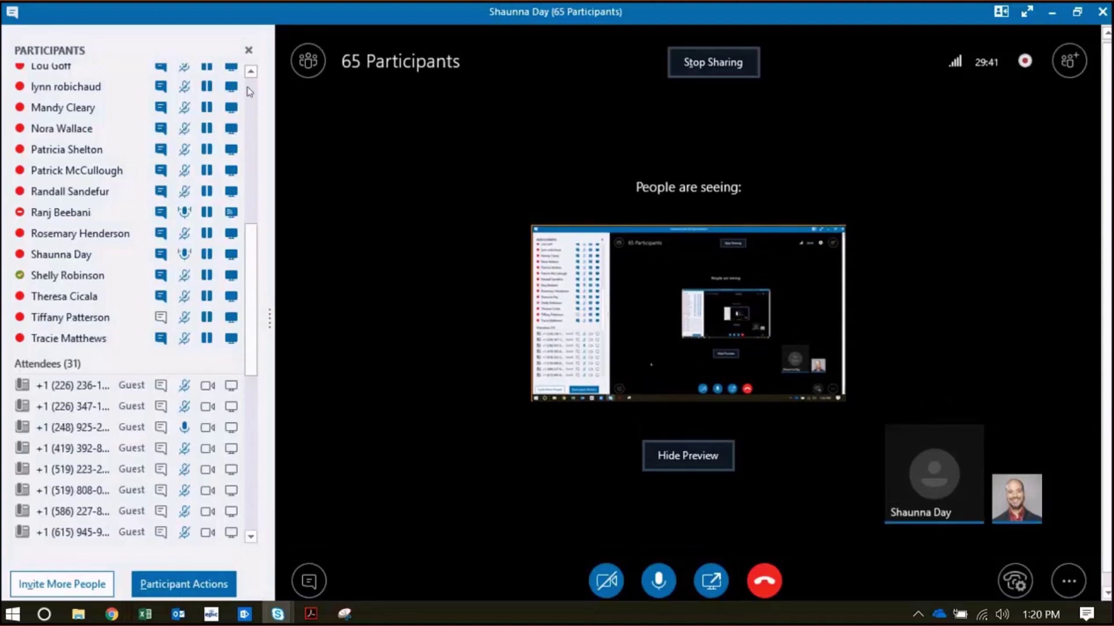
{"action": "left_click", "coordinate": [249, 52]}
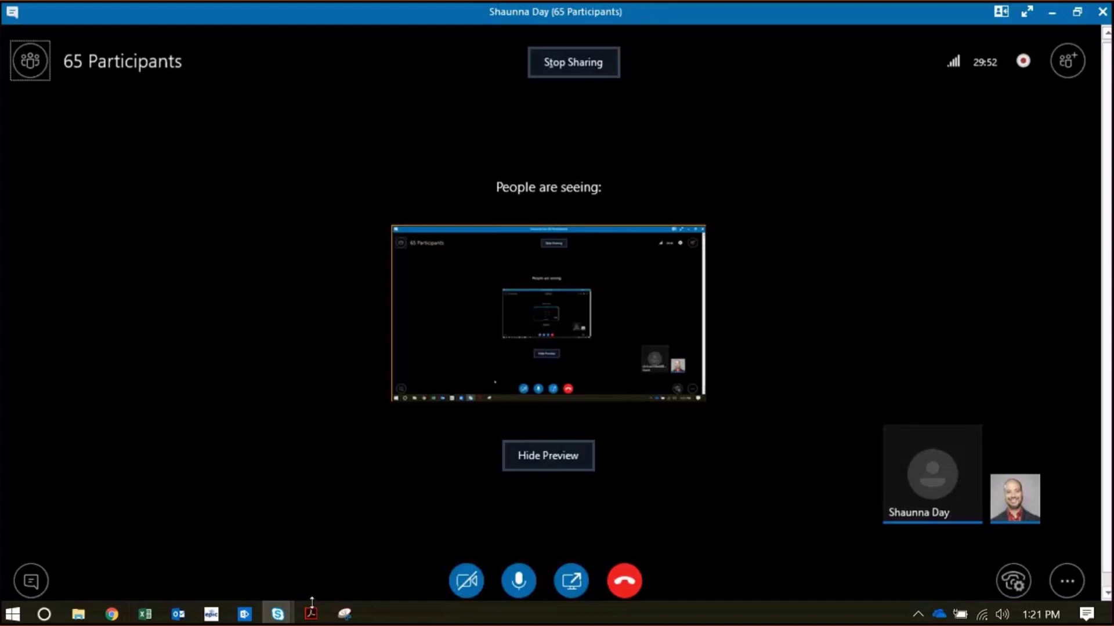
Look at the Snipping Tool instructions on page 8 of November EPIC Training.pdf in Acrobat, then check the Skype meeting window.
{"action": "key", "text": "alt+Tab"}
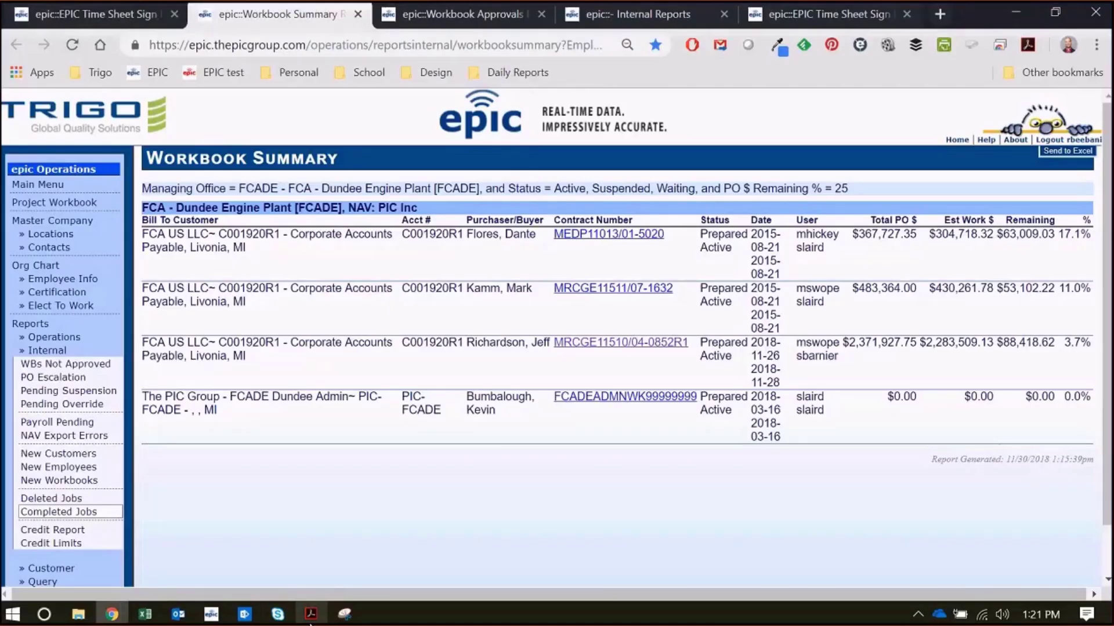
{"action": "left_click", "coordinate": [311, 615]}
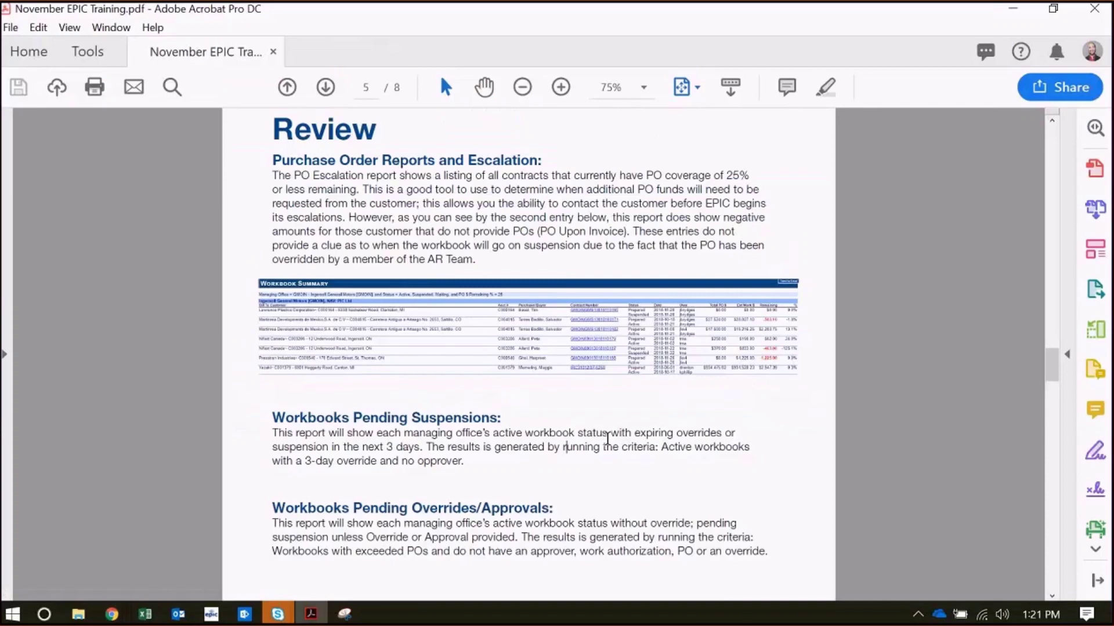
{"action": "left_click_drag", "start_coordinate": [1052, 365], "coordinate": [1050, 565]}
{"action": "scroll", "coordinate": [823, 323], "scroll_direction": "down", "scroll_amount": 2}
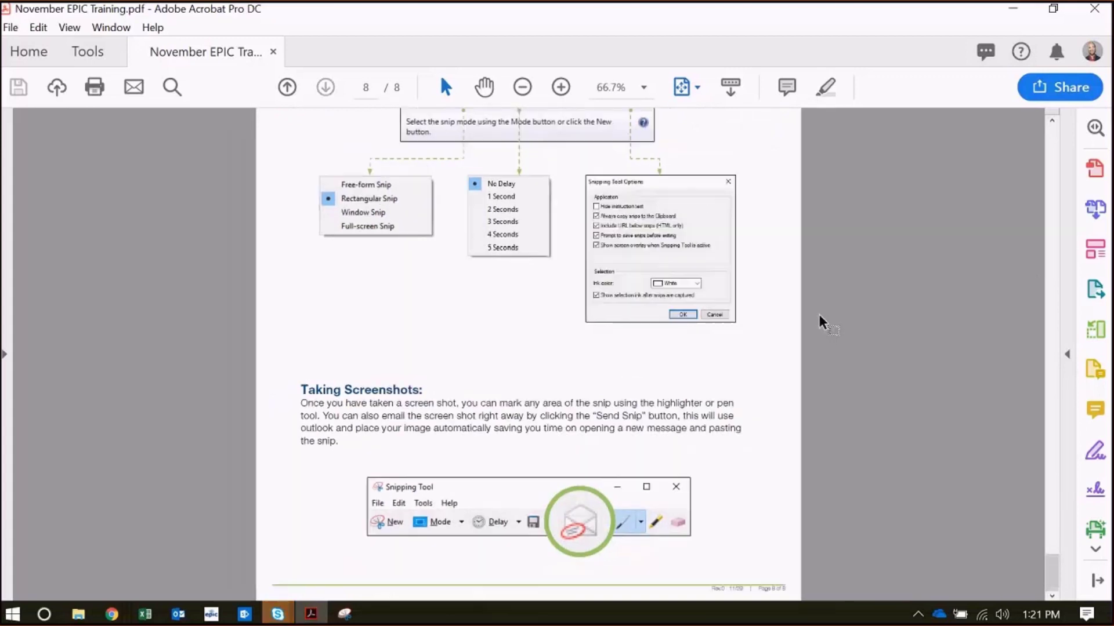
{"action": "mouse_move", "coordinate": [278, 614]}
{"action": "left_click", "coordinate": [356, 574]}
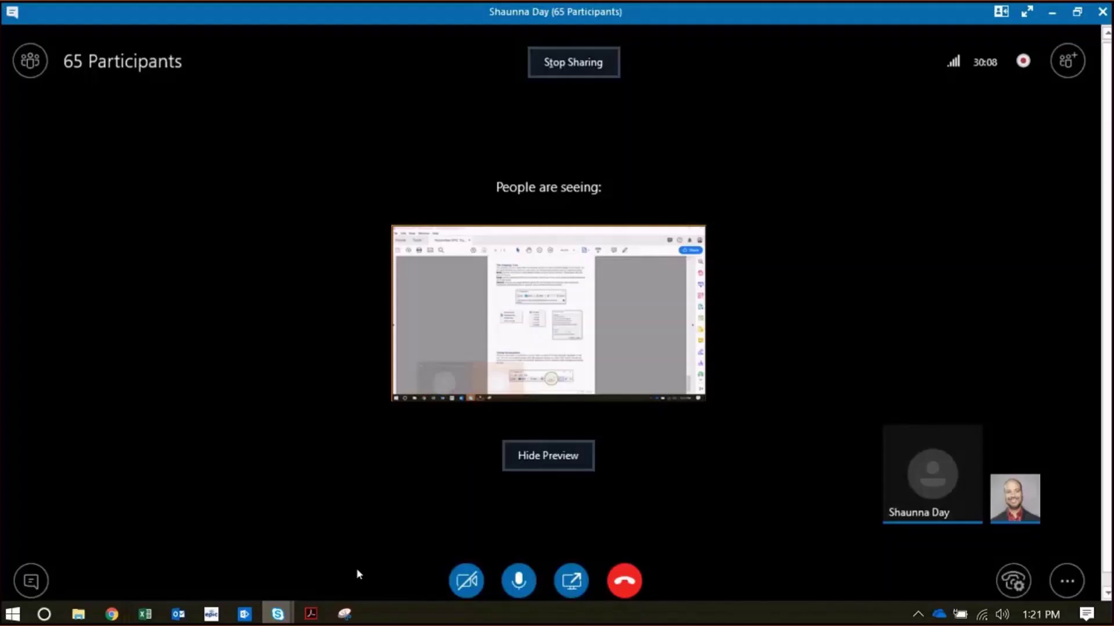
Return to the training PDF and look through the page 5 Review section and page 7's Daily Report browser shortcut instructions.
{"action": "left_click", "coordinate": [309, 617]}
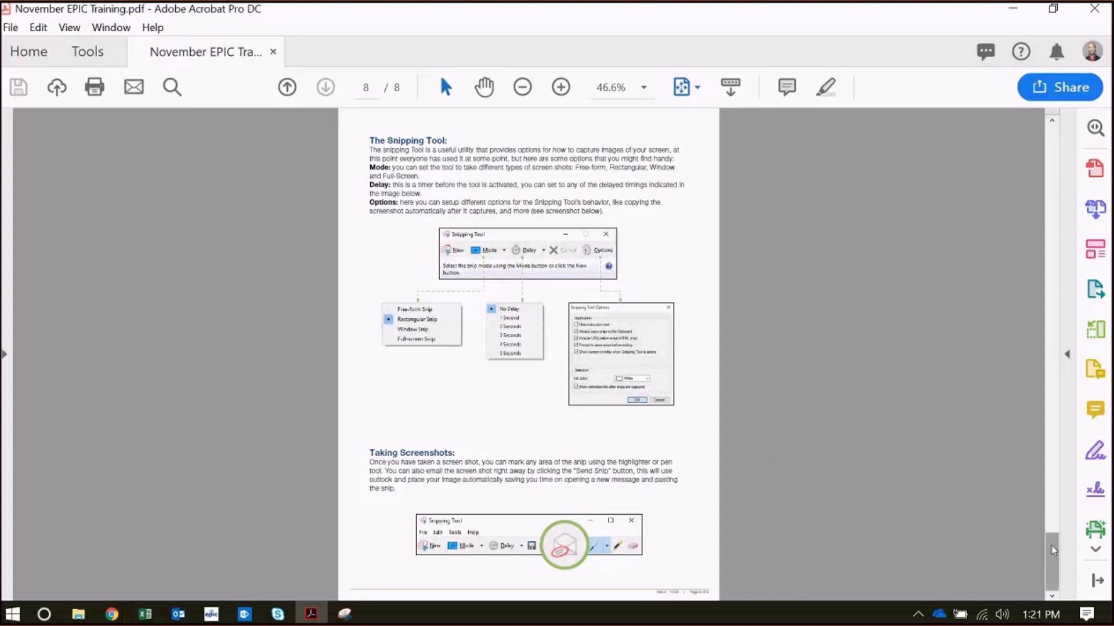
{"action": "left_click_drag", "start_coordinate": [1053, 549], "coordinate": [1050, 449]}
{"action": "scroll", "coordinate": [896, 472], "scroll_direction": "up", "scroll_amount": 2}
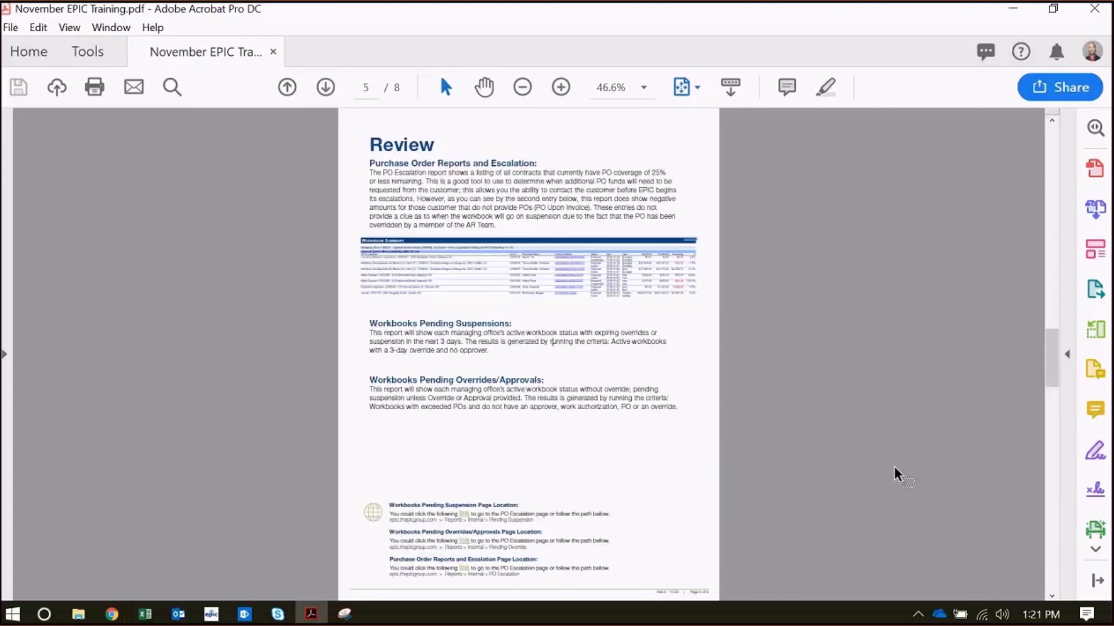
{"action": "scroll", "coordinate": [896, 473], "scroll_direction": "down", "scroll_amount": 2}
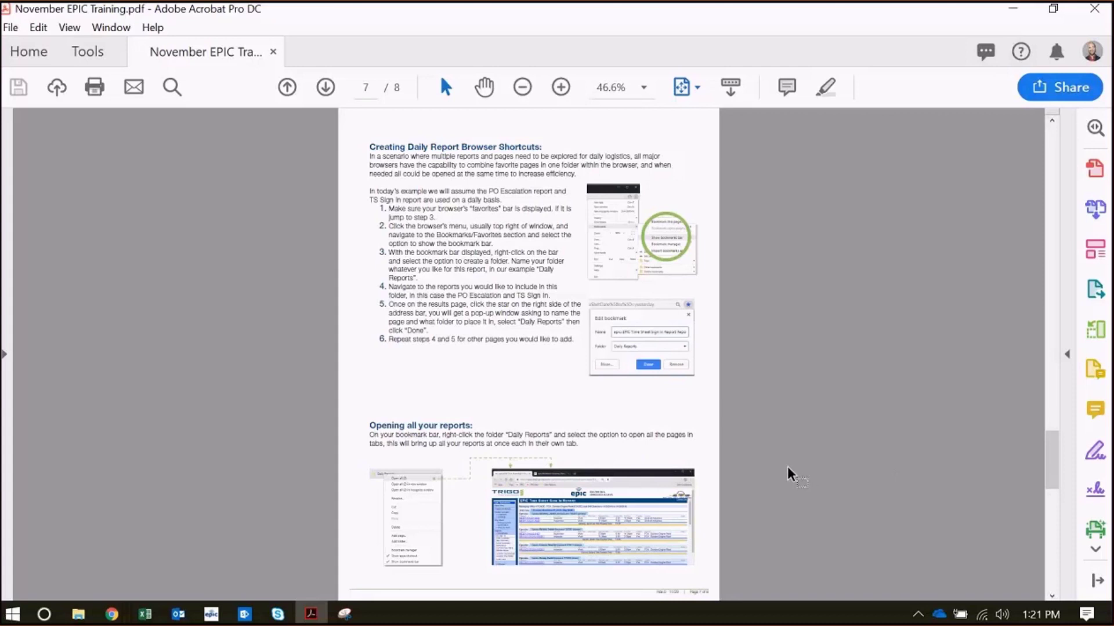
Switch from the training PDF to the Skype meeting window.
{"action": "left_click_drag", "start_coordinate": [787, 471], "coordinate": [309, 555]}
{"action": "left_click_drag", "start_coordinate": [307, 551], "coordinate": [312, 550]}
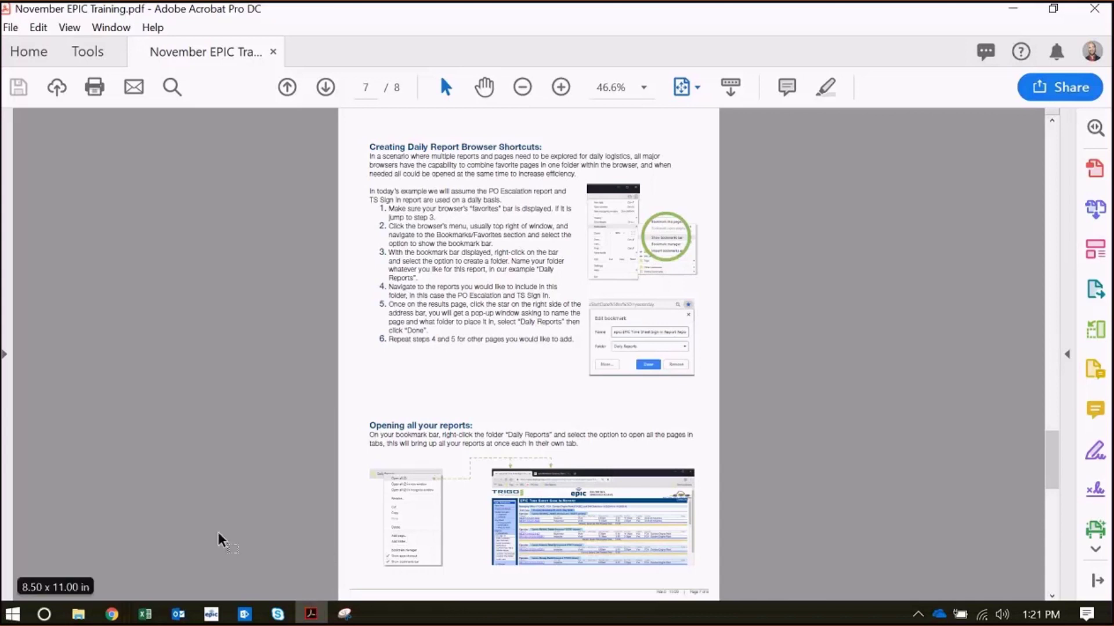
{"action": "mouse_move", "coordinate": [277, 613]}
{"action": "left_click", "coordinate": [371, 545]}
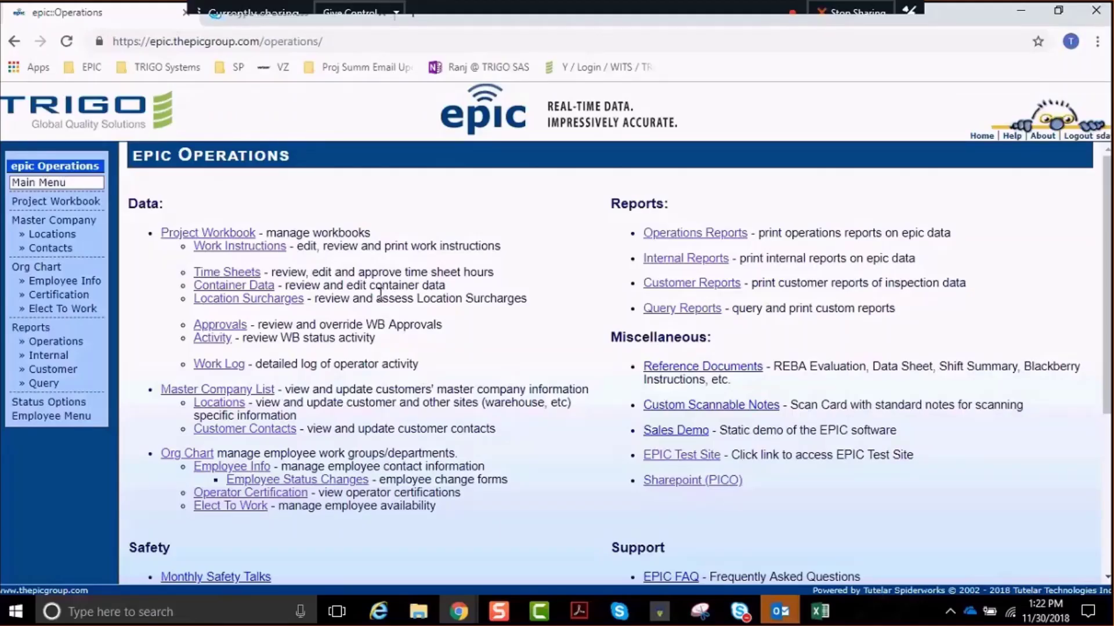
Go from EPIC Operations to the Employee Menu and open the Take a Test list.
{"action": "left_click", "coordinate": [51, 416]}
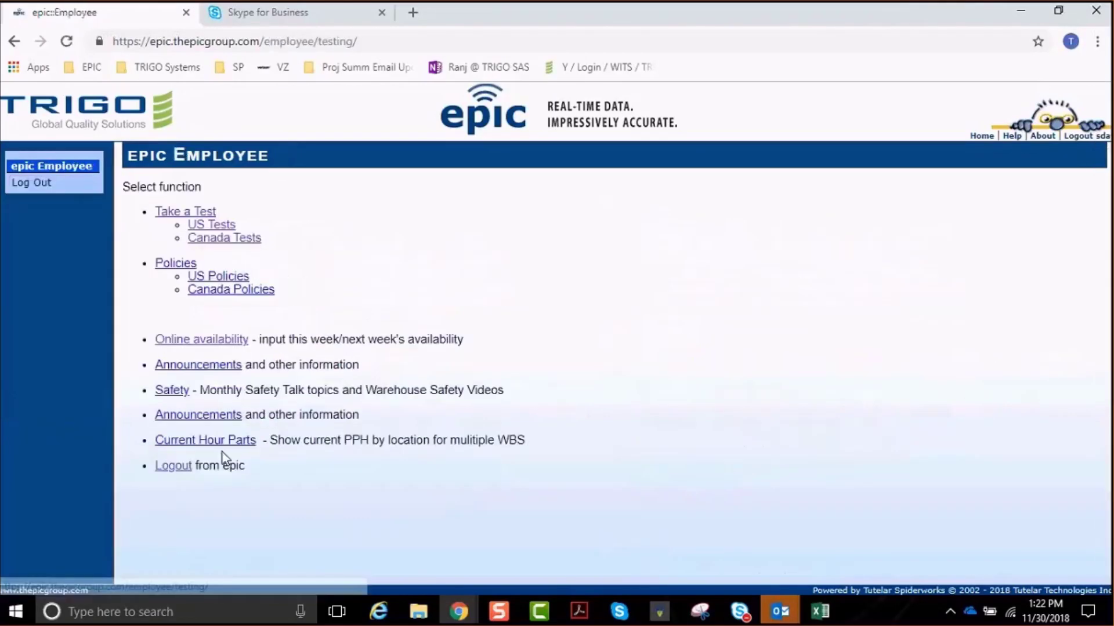
{"action": "left_click", "coordinate": [167, 216]}
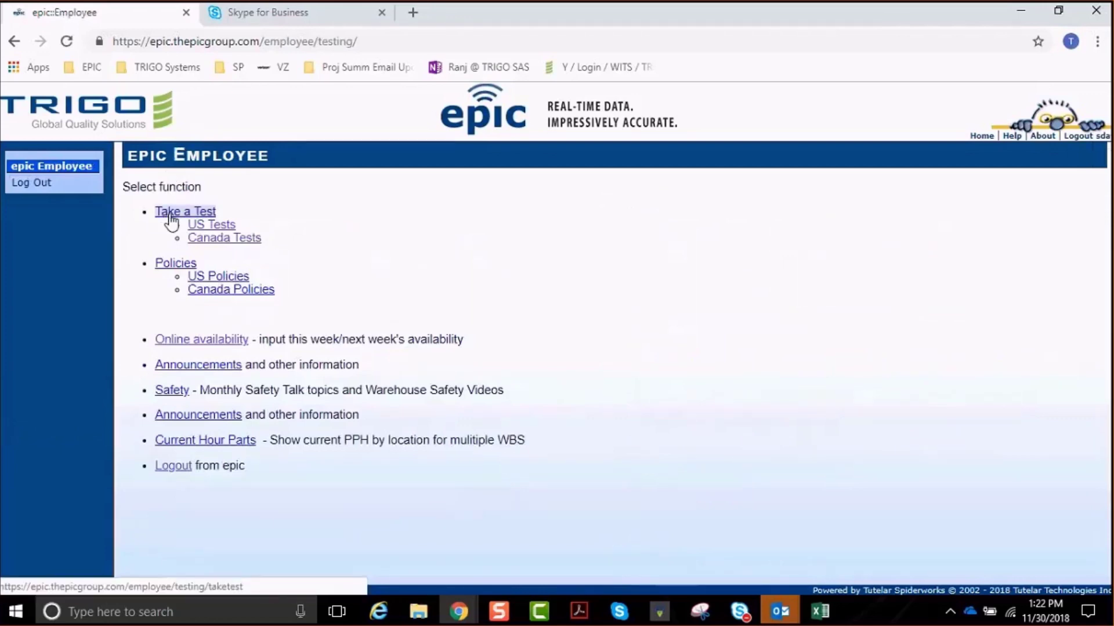
View the course material for Validation Test: EPIC Training - 10/22/18 under Weekly Validation Test US and Canada, then return to the test list.
{"action": "scroll", "coordinate": [649, 336], "scroll_direction": "down", "scroll_amount": 10}
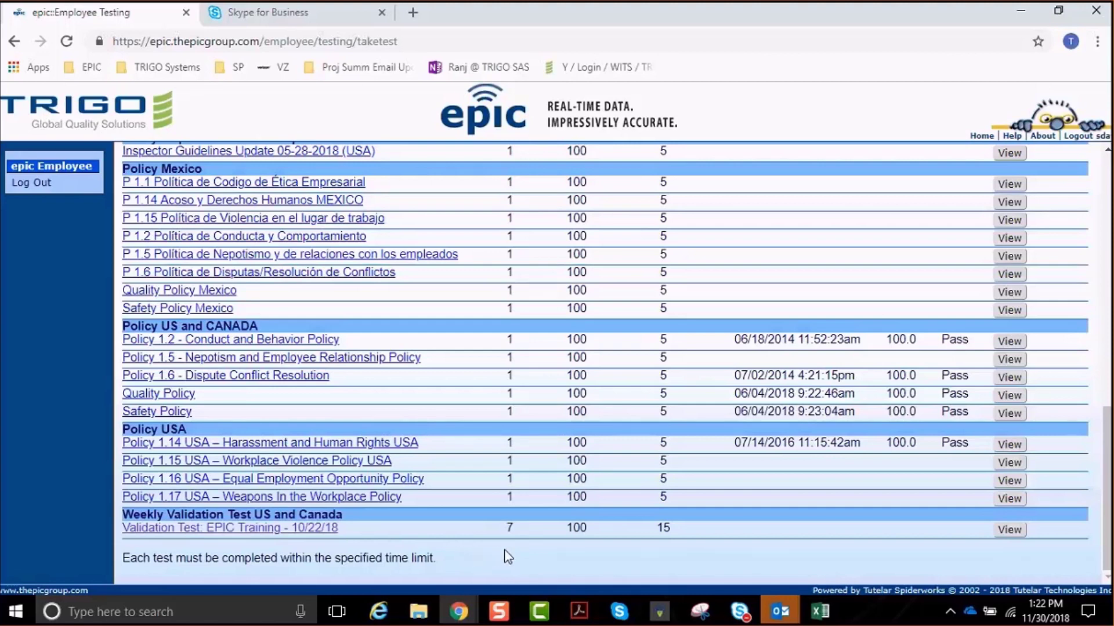
{"action": "left_click", "coordinate": [1009, 530]}
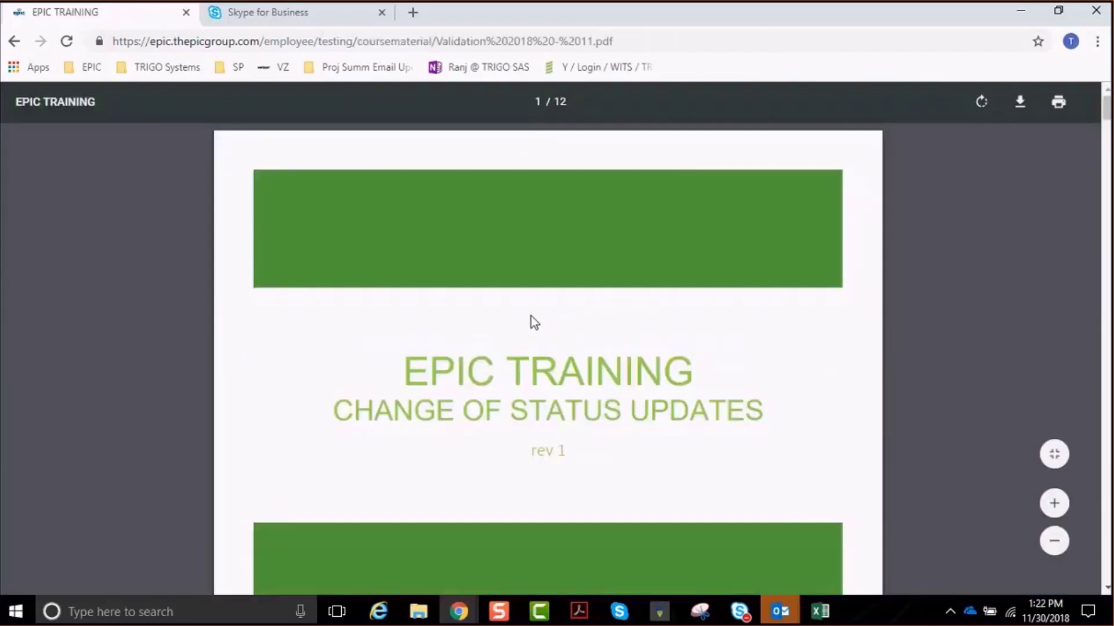
{"action": "left_click", "coordinate": [13, 41]}
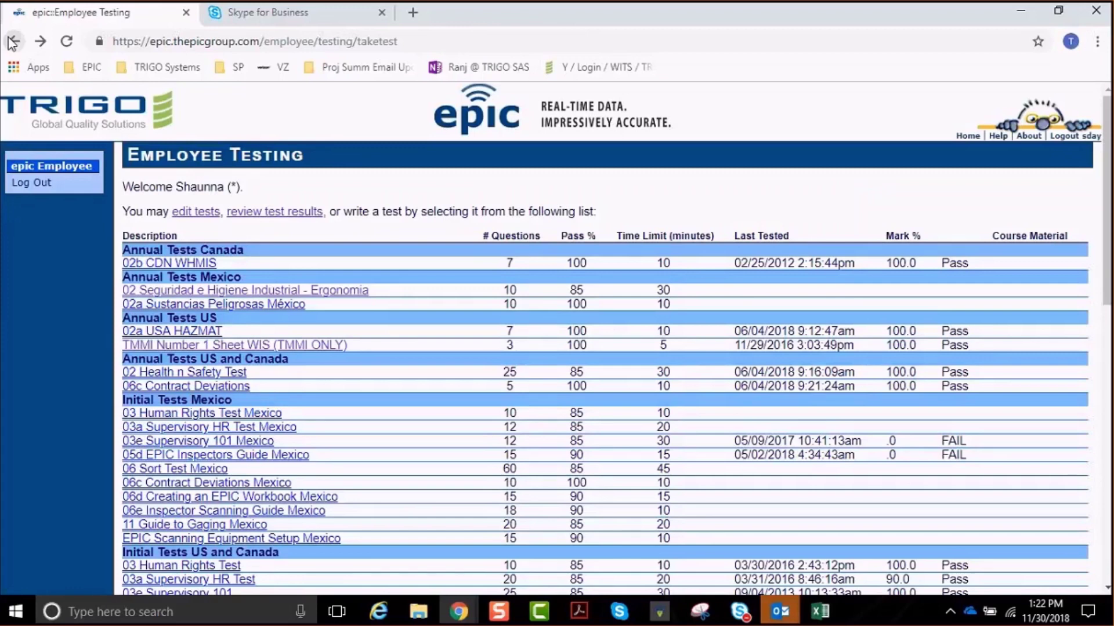